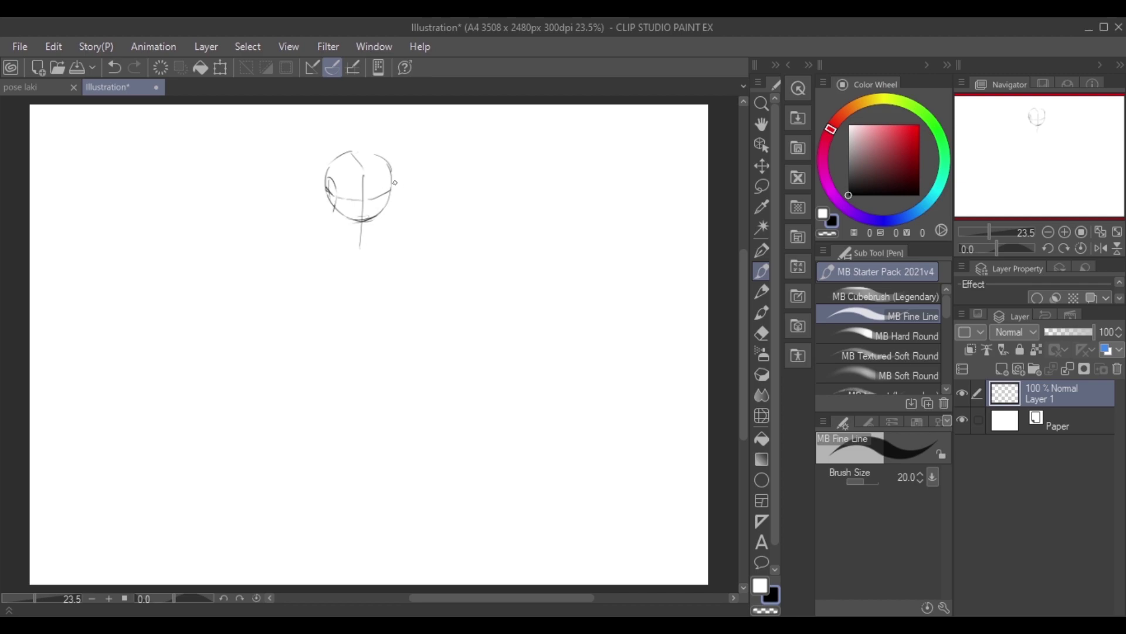
Step: Sketch the jawline, ear and neck of the head, undoing the stray last stroke
drag(388, 209, 366, 238)
drag(326, 185, 326, 186)
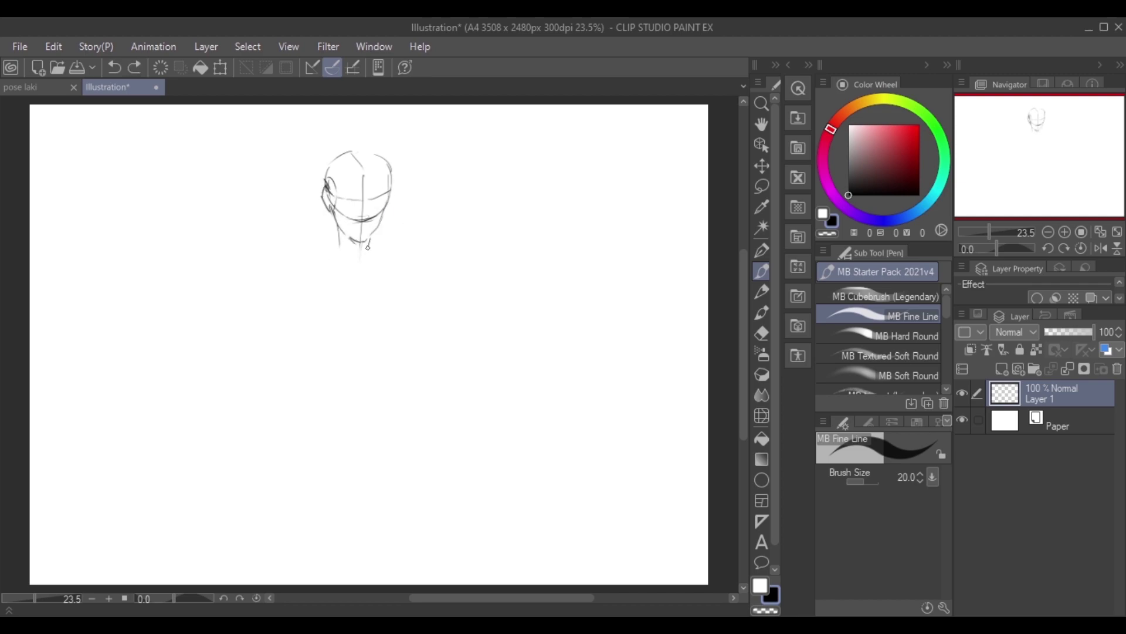
key(ctrl+z)
mouse_move(324, 253)
mouse_down()
mouse_move(327, 356)
mouse_move(317, 341)
mouse_move(341, 409)
mouse_up()
key(ctrl+z)
drag(378, 253, 409, 352)
drag(405, 359, 382, 398)
key(ctrl+z)
key(ctrl+z)
key(ctrl+z)
key(ctrl+z)
Step: Sketch the two side lines of the torso below the neck, then scale down the whole sketch and shift it slightly right
mouse_move(329, 256)
mouse_down()
mouse_move(307, 289)
mouse_move(343, 424)
mouse_up()
drag(375, 258, 400, 421)
key(m)
mouse_move(350, 138)
mouse_down()
mouse_move(516, 319)
mouse_move(352, 140)
mouse_up()
key(ctrl+t)
drag(516, 487, 450, 402)
drag(352, 264, 403, 273)
click(340, 421)
Step: Sketch the waist and rounded pelvis below the torso, and add the curved centre line with hip crease marks
key(p)
drag(345, 308, 349, 361)
drag(415, 310, 416, 348)
drag(346, 343, 370, 394)
key(ctrl+z)
key(ctrl+z)
mouse_move(364, 340)
mouse_down()
mouse_move(409, 344)
mouse_move(384, 398)
mouse_up()
drag(417, 337, 401, 399)
mouse_move(382, 230)
mouse_down()
mouse_move(386, 339)
mouse_move(368, 362)
mouse_up()
drag(348, 353, 380, 383)
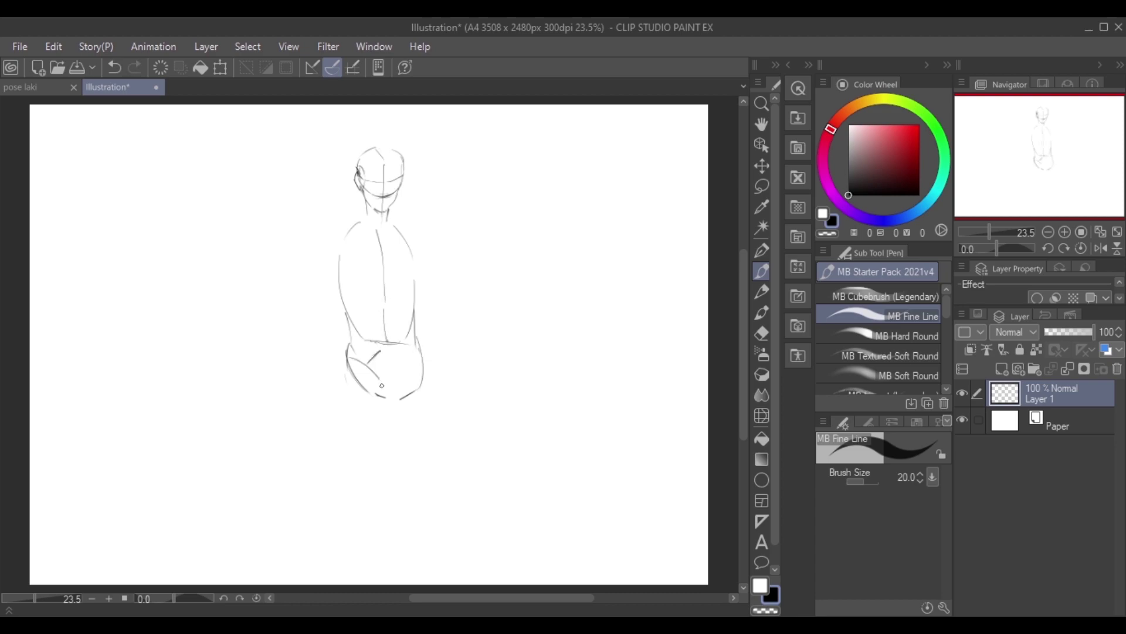
Step: Add chest and rib cage arcs inside the torso, a straight shoulder line below the neck, and firmer pelvis contours
drag(346, 245, 376, 265)
mouse_move(410, 252)
mouse_down()
mouse_move(358, 250)
mouse_move(401, 317)
mouse_up()
drag(322, 221, 427, 227)
mouse_move(344, 367)
mouse_down()
mouse_move(376, 398)
mouse_move(422, 386)
mouse_move(417, 295)
mouse_up()
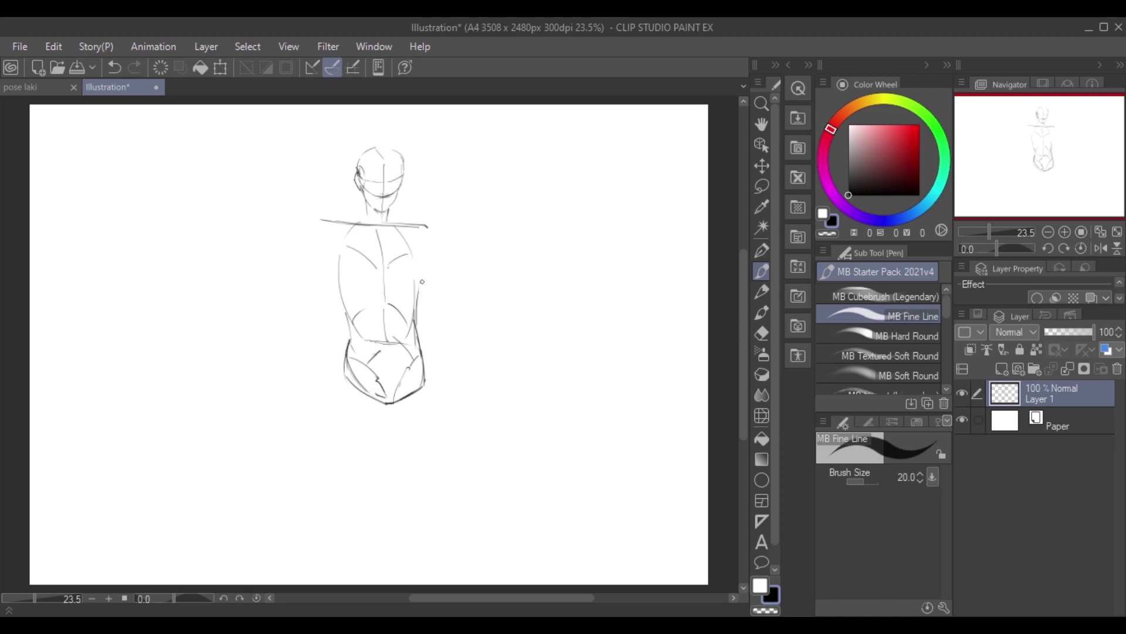
Step: Sketch the round shoulder joints, collarbones and shoulder contours along the shoulder line
drag(324, 222, 335, 246)
mouse_move(414, 230)
mouse_down()
mouse_move(409, 241)
mouse_move(437, 253)
mouse_move(440, 269)
mouse_move(335, 220)
mouse_move(369, 218)
mouse_move(332, 219)
mouse_move(419, 225)
mouse_up()
mouse_move(345, 219)
mouse_down()
mouse_move(377, 233)
mouse_move(420, 224)
mouse_up()
drag(347, 216, 313, 223)
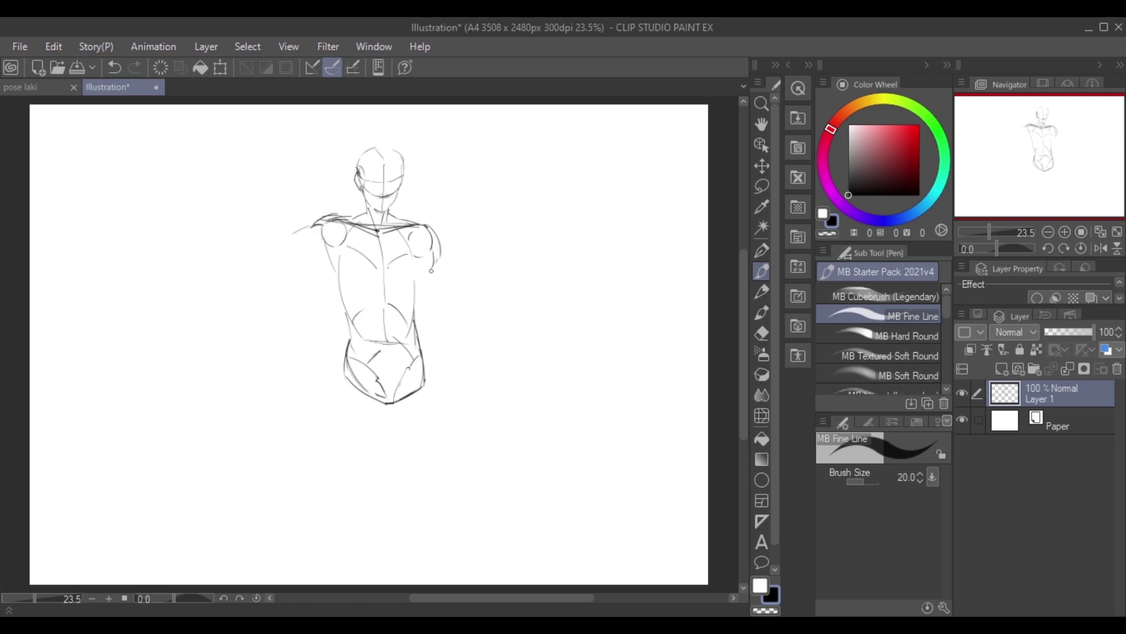
Step: Lasso the head and torso, scale them down to leave room for the legs, reposition them higher and deselect
key(m)
mouse_move(352, 127)
mouse_down()
mouse_move(465, 302)
mouse_move(369, 125)
mouse_up()
key(ctrl+t)
drag(473, 403, 458, 352)
key(Return)
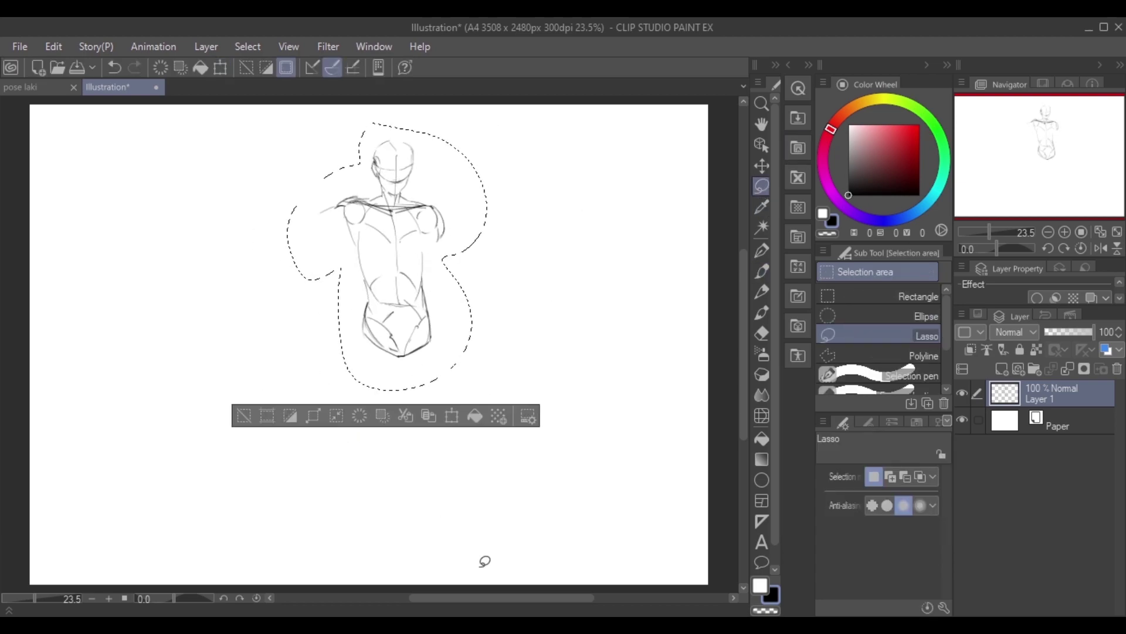
click(452, 415)
drag(290, 389, 284, 382)
key(Return)
key(ctrl+d)
key(p)
key(ctrl+z)
drag(365, 327, 361, 353)
drag(405, 345, 376, 449)
key(ctrl+z)
key(ctrl+z)
key(ctrl+z)
Step: Sketch the left-hand leg from hip to ankle, with an oval knee and tapered calf contours
drag(372, 409, 377, 447)
drag(367, 339, 369, 450)
drag(404, 373, 375, 525)
drag(393, 437, 388, 529)
drag(393, 459, 386, 538)
drag(362, 460, 376, 531)
drag(363, 442, 373, 532)
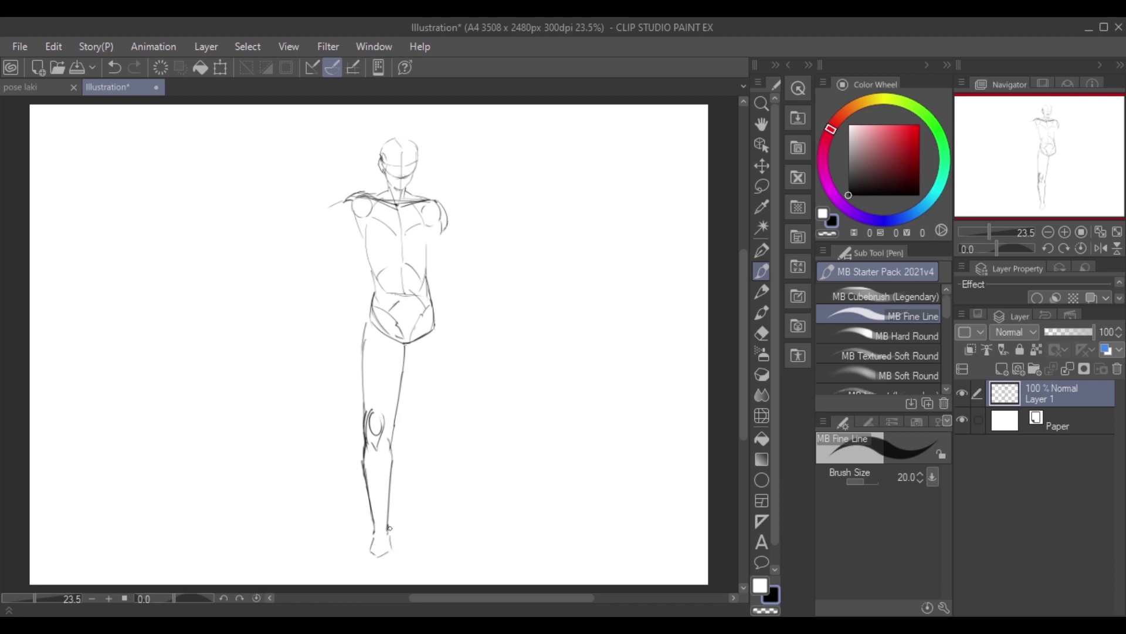
Step: Undo the last leg strokes and redraw the ankle and front-facing foot of the left-hand leg
key(ctrl+z)
key(ctrl+z)
scroll(402, 515, down, 1)
drag(371, 506, 387, 539)
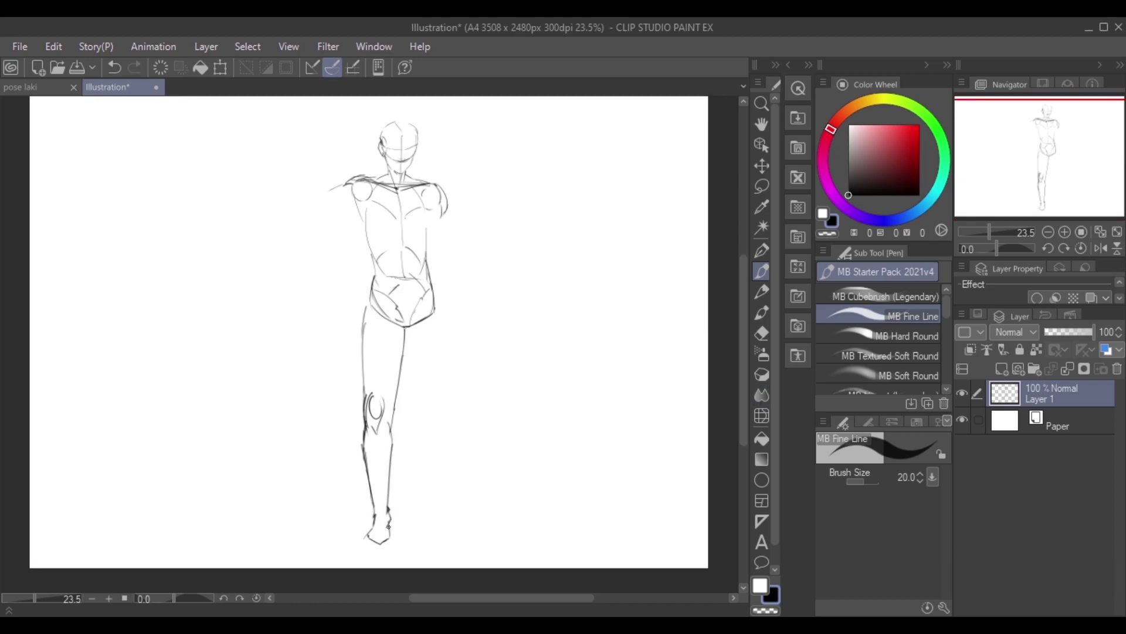
drag(404, 328, 417, 379)
key(ctrl+z)
drag(405, 327, 421, 380)
key(ctrl+z)
mouse_move(438, 314)
mouse_down()
mouse_move(445, 411)
mouse_move(447, 398)
mouse_up()
key(ctrl+z)
key(ctrl+z)
drag(404, 327, 421, 410)
drag(437, 314, 447, 396)
key(ctrl+z)
key(ctrl+z)
drag(404, 328, 418, 408)
drag(437, 315, 446, 393)
key(ctrl+z)
key(ctrl+z)
Step: Sketch the right-hand leg from the pelvis to the ankle, with the foot pointing outward
drag(404, 329, 418, 409)
drag(437, 317, 443, 414)
key(ctrl+z)
mouse_move(437, 311)
mouse_down()
mouse_move(444, 413)
mouse_move(413, 487)
mouse_up()
drag(446, 417, 433, 488)
drag(445, 340, 444, 413)
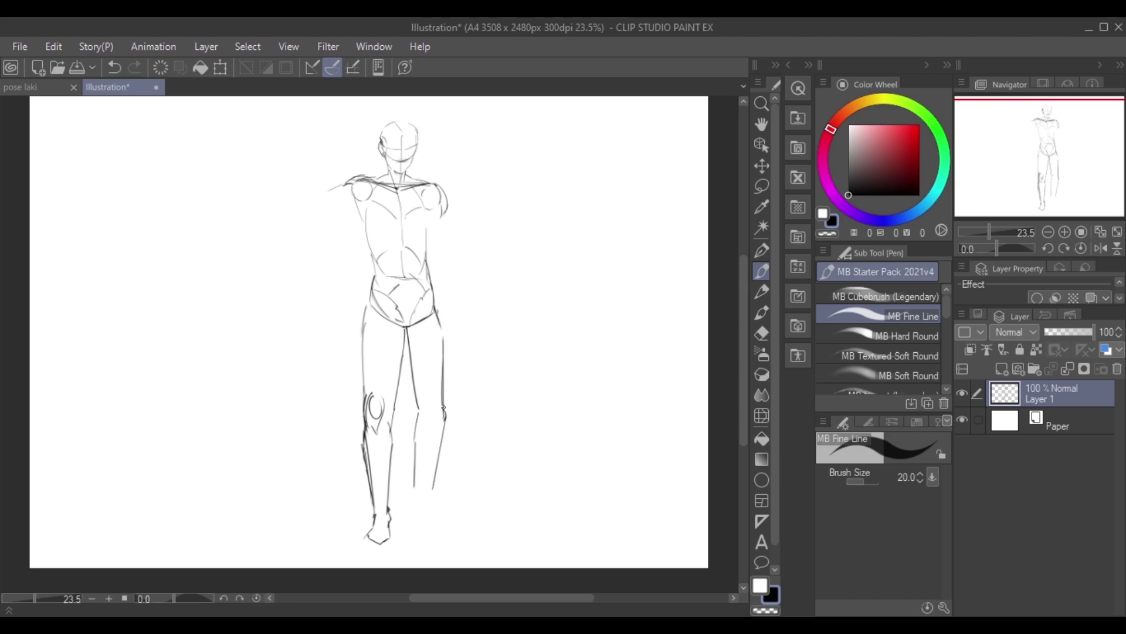
key(ctrl+z)
drag(422, 503, 449, 520)
Step: Erase the excess lines along the outer shin of the left-hand leg
key(e)
drag(362, 432, 373, 508)
key(p)
drag(438, 259, 440, 213)
key(ctrl+z)
Step: Lasso the head and upper torso and rotate them slightly clockwise over the hips
key(m)
mouse_move(379, 113)
mouse_down()
mouse_move(311, 223)
mouse_move(316, 159)
mouse_up()
key(ctrl+t)
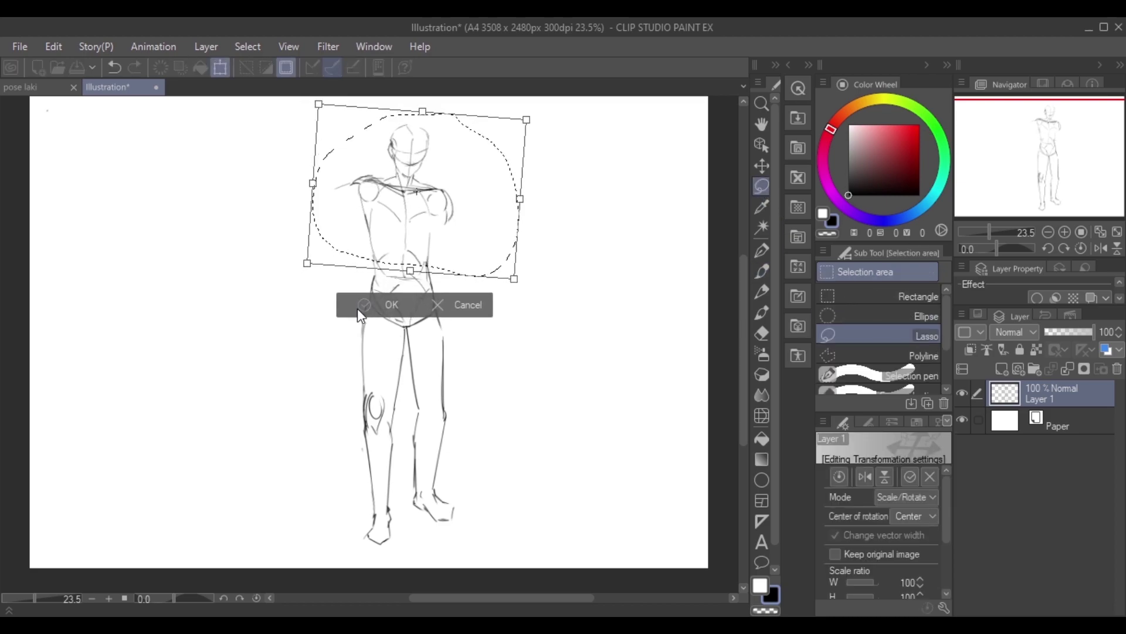
click(357, 306)
Step: Sketch the right-hand arm tucked behind the back and the left-hand arm raised, elbow bent, with a fist beside the head
key(p)
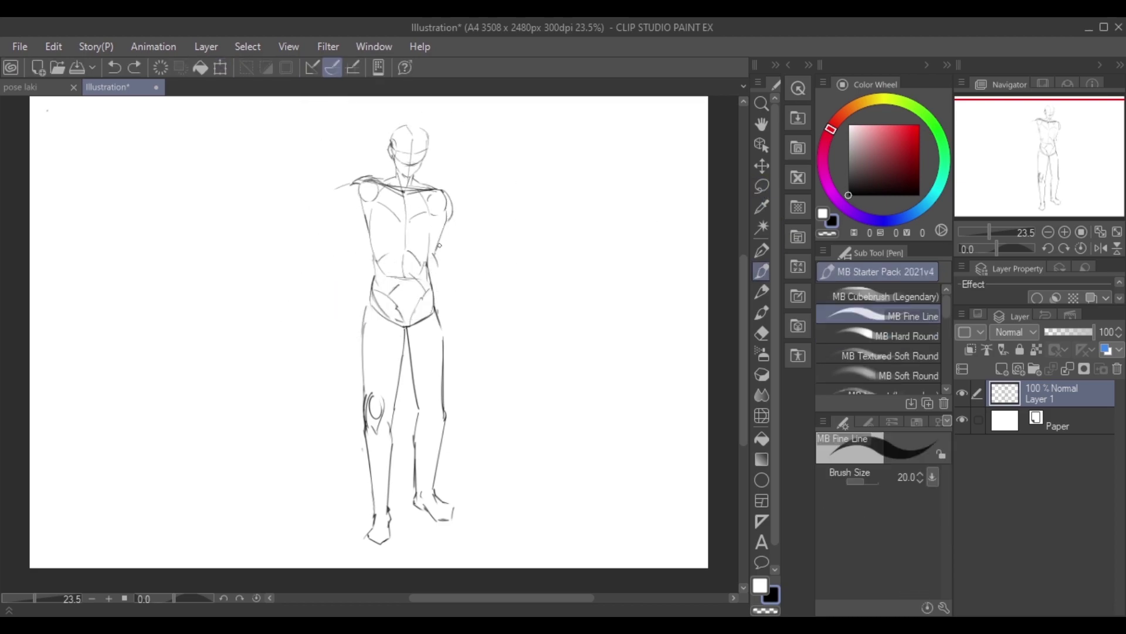
drag(359, 212, 364, 335)
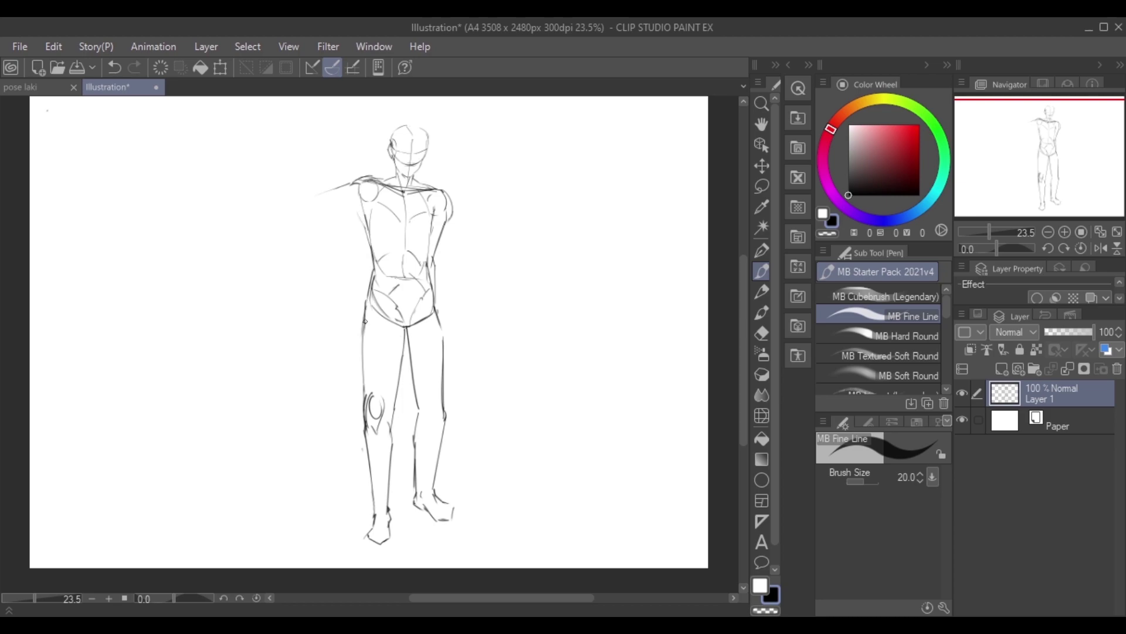
key(ctrl+z)
key(ctrl+z)
key(ctrl+z)
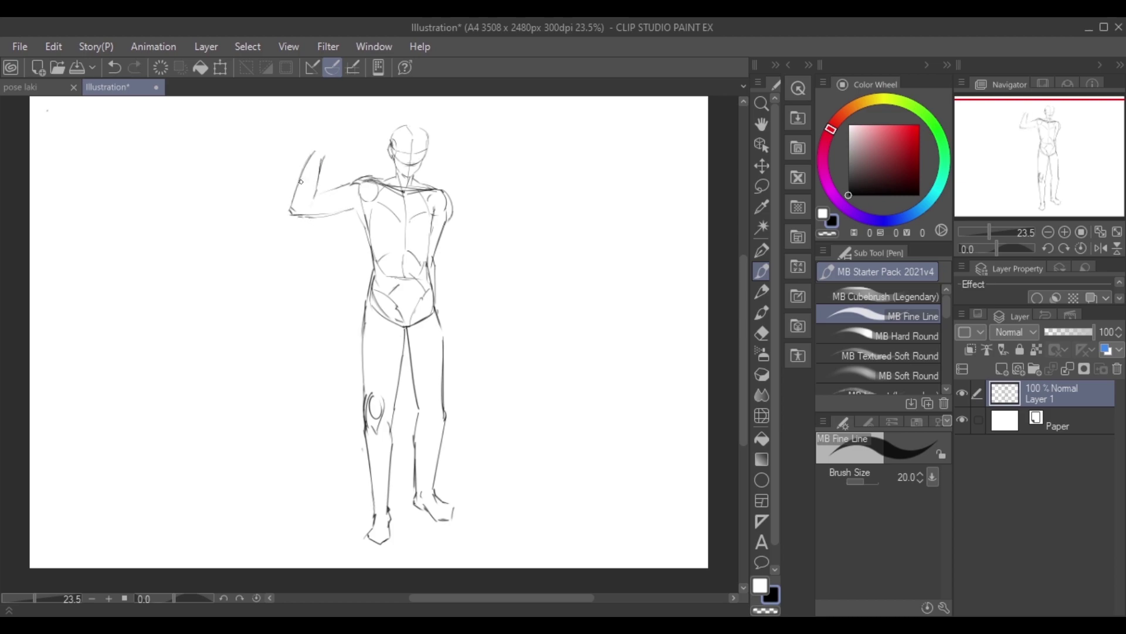
drag(349, 211, 367, 245)
key(e)
drag(315, 151, 299, 191)
key(p)
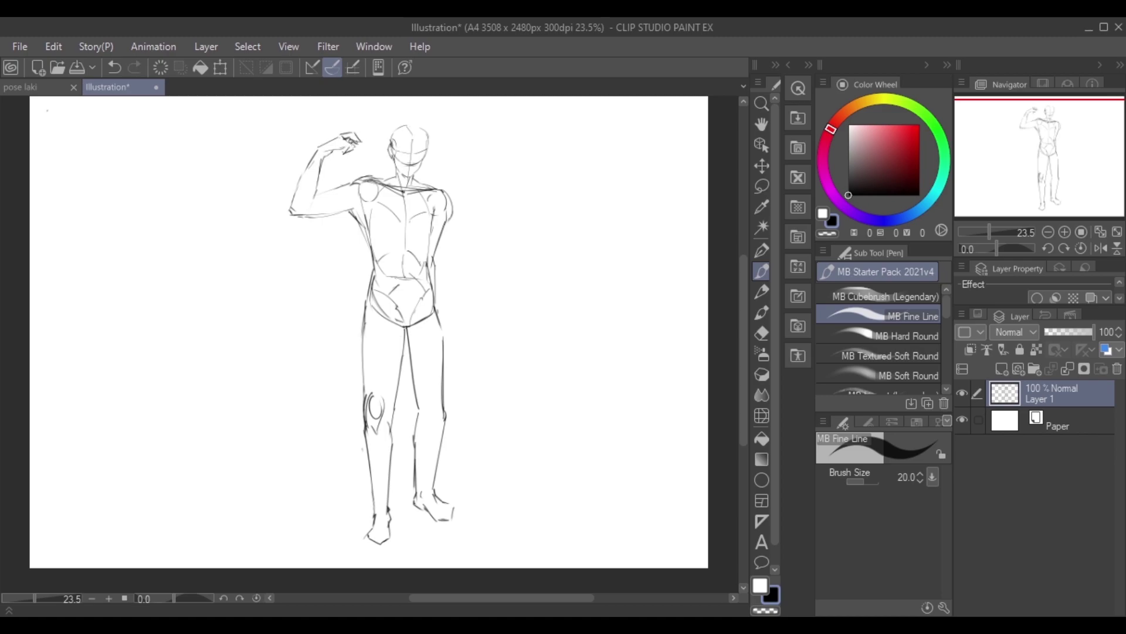
Step: Reinforce the outer thigh and calf contours of the left-hand leg and add short chest lines
drag(367, 303, 368, 359)
drag(392, 403, 392, 470)
key(e)
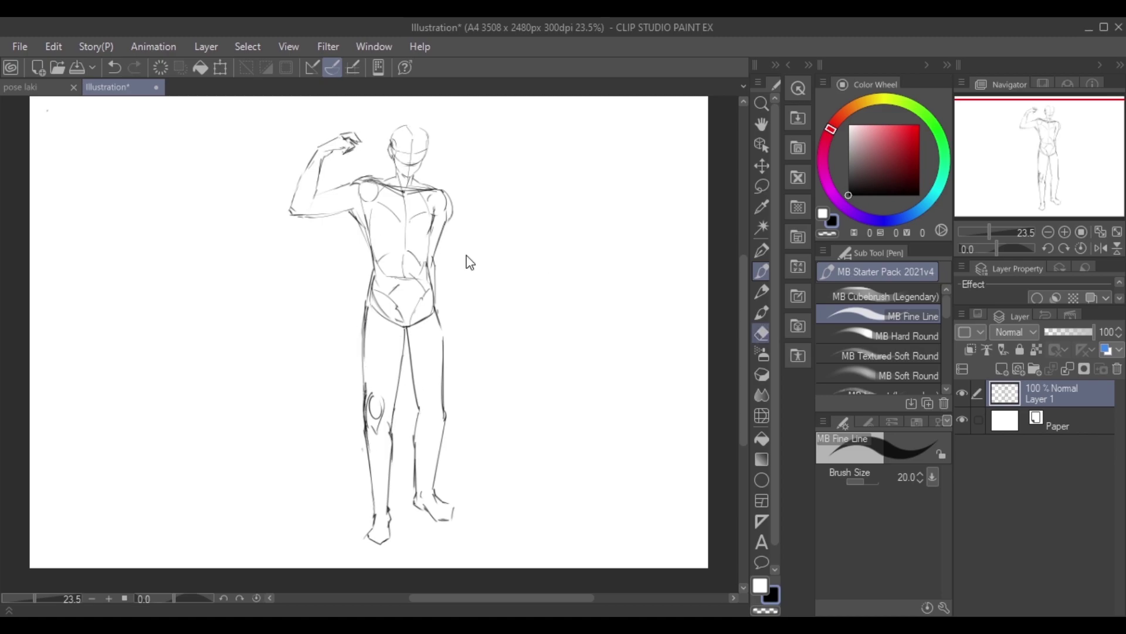
key(p)
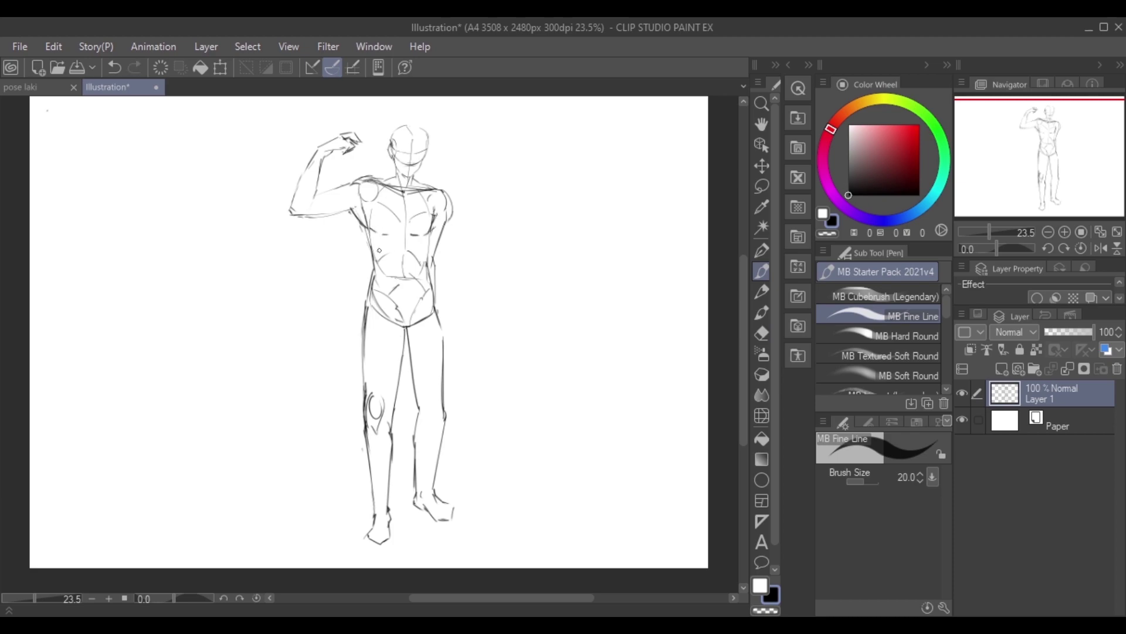
Step: Darken the right-hand waist and leg contours, erasing rough lines around the knee
drag(432, 305, 430, 235)
key(e)
drag(429, 384, 443, 419)
key(p)
drag(445, 349, 444, 434)
drag(418, 404, 417, 502)
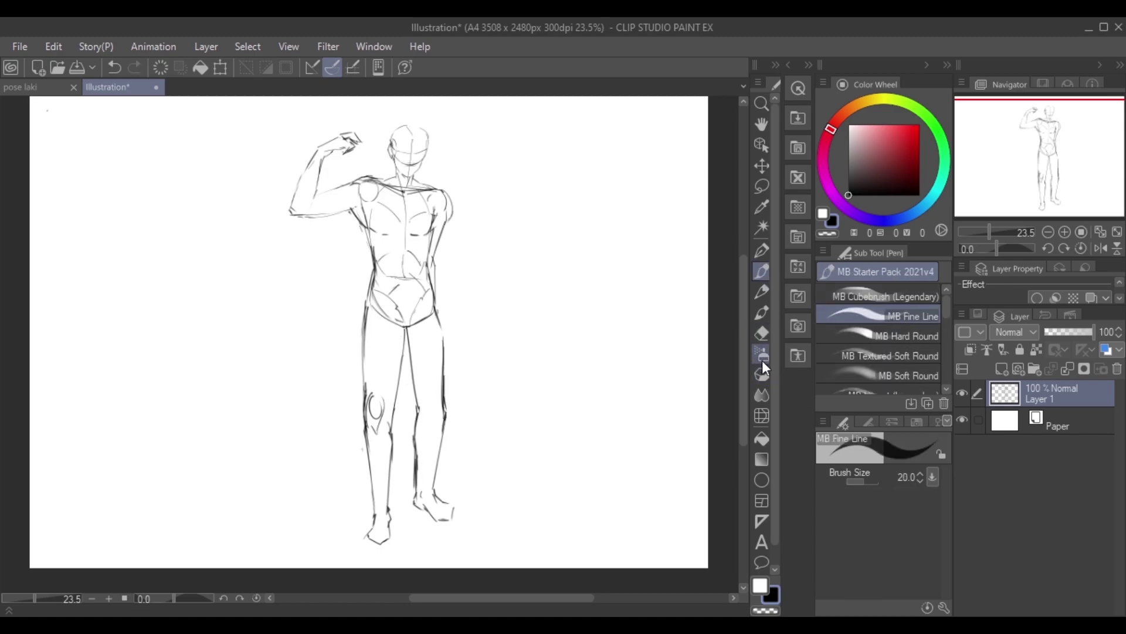
key(m)
mouse_move(393, 118)
mouse_down()
mouse_move(390, 546)
mouse_move(384, 110)
mouse_up()
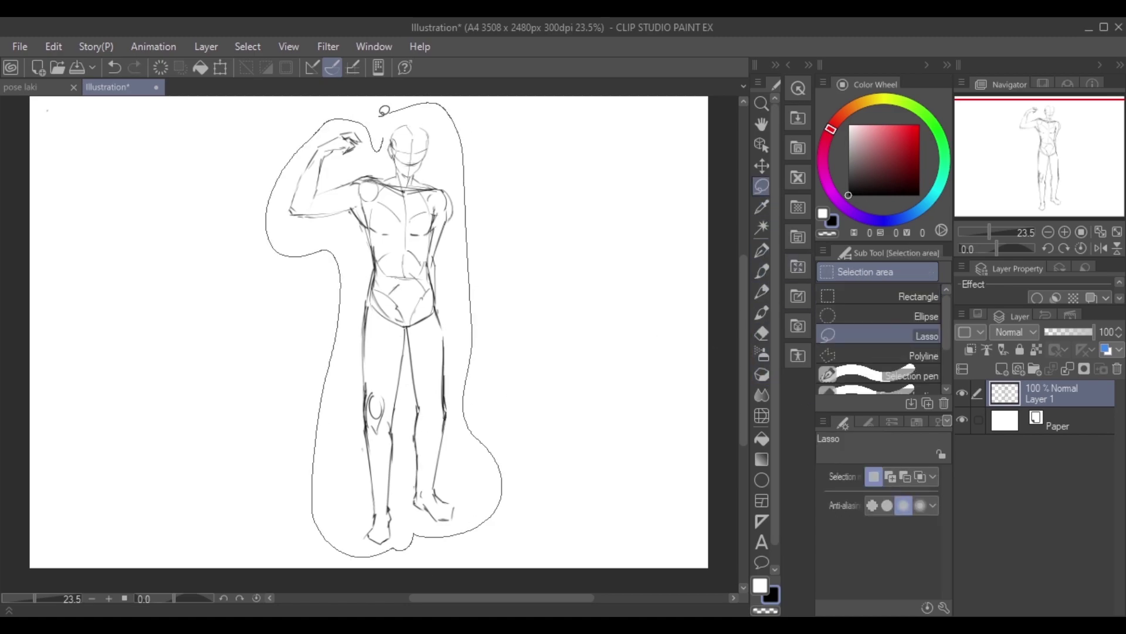
key(ctrl+d)
Step: Reinforce the contours of the right-hand hip and upper arm, along with the neck and shoulder line
key(p)
drag(435, 284, 434, 326)
drag(449, 214, 446, 234)
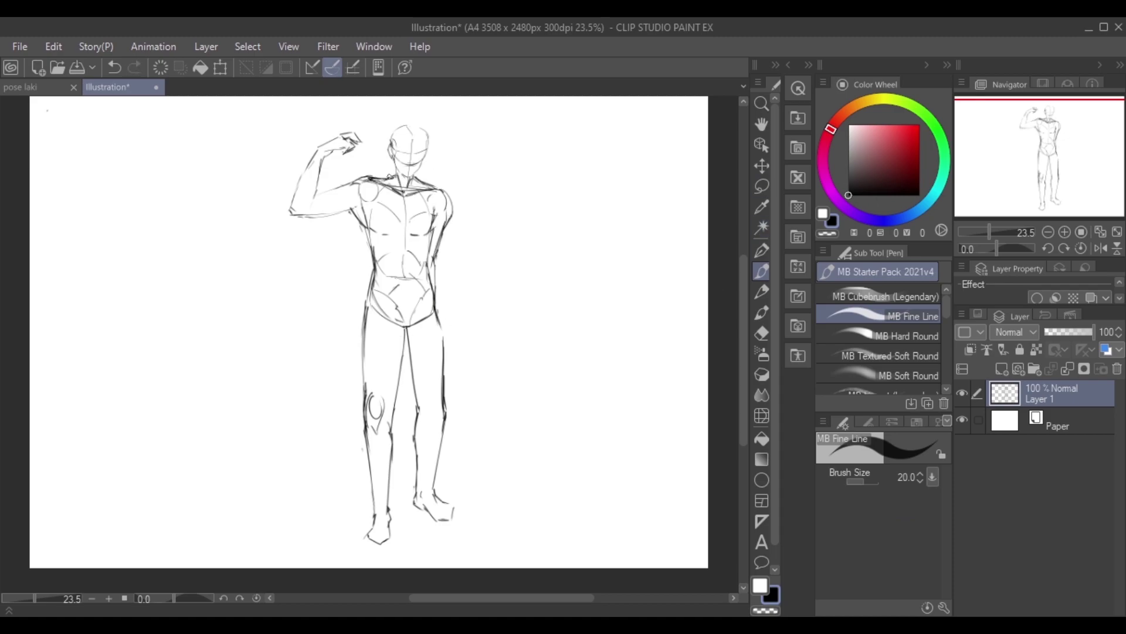
Step: Lasso the whole figure, scale it down, move it to the left side of the canvas and deselect
key(m)
mouse_move(383, 126)
mouse_down()
mouse_move(465, 536)
mouse_move(384, 117)
mouse_up()
key(ctrl+t)
drag(366, 333, 133, 283)
key(Return)
key(ctrl+d)
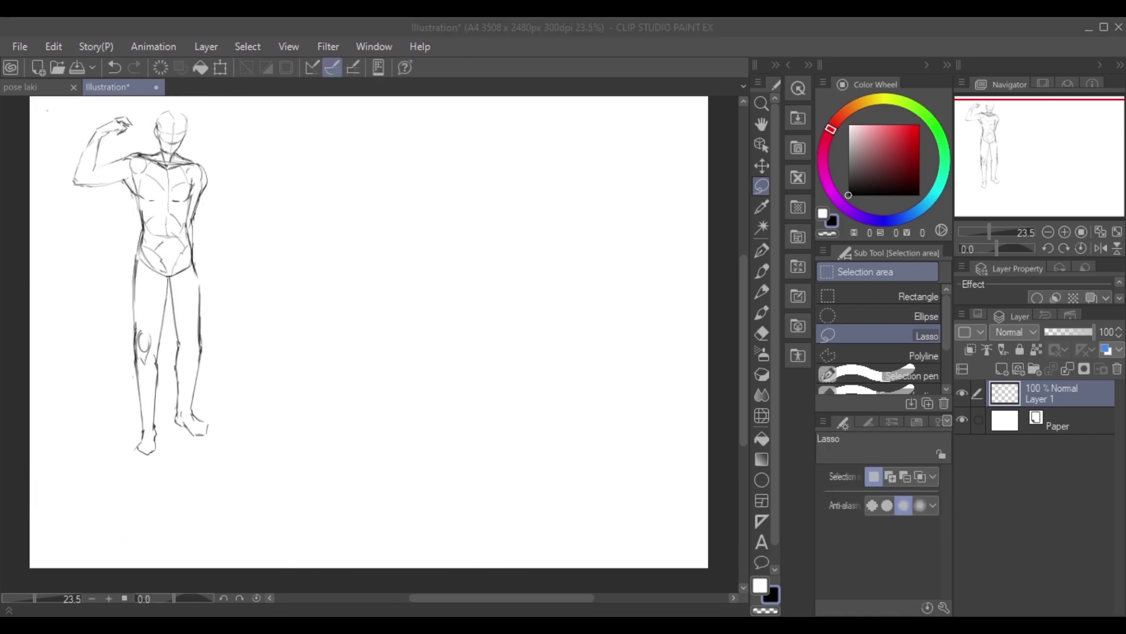
Step: Reselect the figure, scale it down to 67% in the upper-left corner of the canvas and deselect
mouse_move(117, 98)
mouse_down()
mouse_move(88, 528)
mouse_move(117, 100)
mouse_up()
key(ctrl+t)
drag(251, 552, 196, 415)
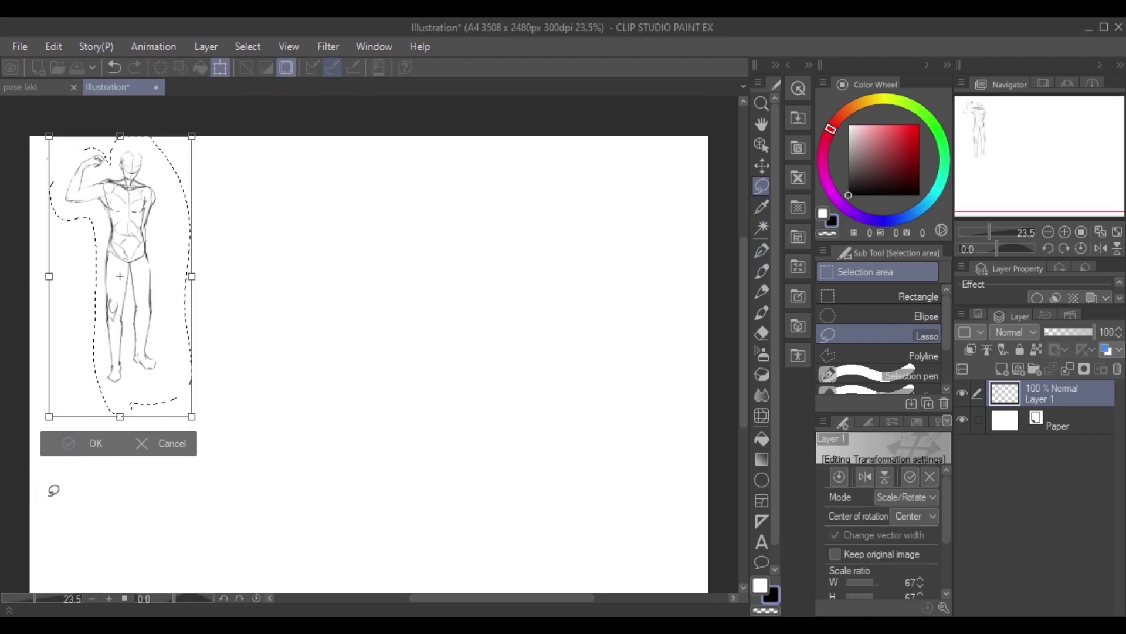
key(Return)
key(ctrl+d)
Step: Sketch a second head at the upper middle of the canvas with a round skull, face line, ear and jaw
key(p)
mouse_move(371, 173)
mouse_down()
mouse_move(381, 152)
mouse_move(405, 214)
mouse_move(431, 176)
mouse_move(376, 198)
mouse_move(389, 237)
mouse_up()
key(ctrl+z)
drag(373, 200, 410, 218)
key(ctrl+z)
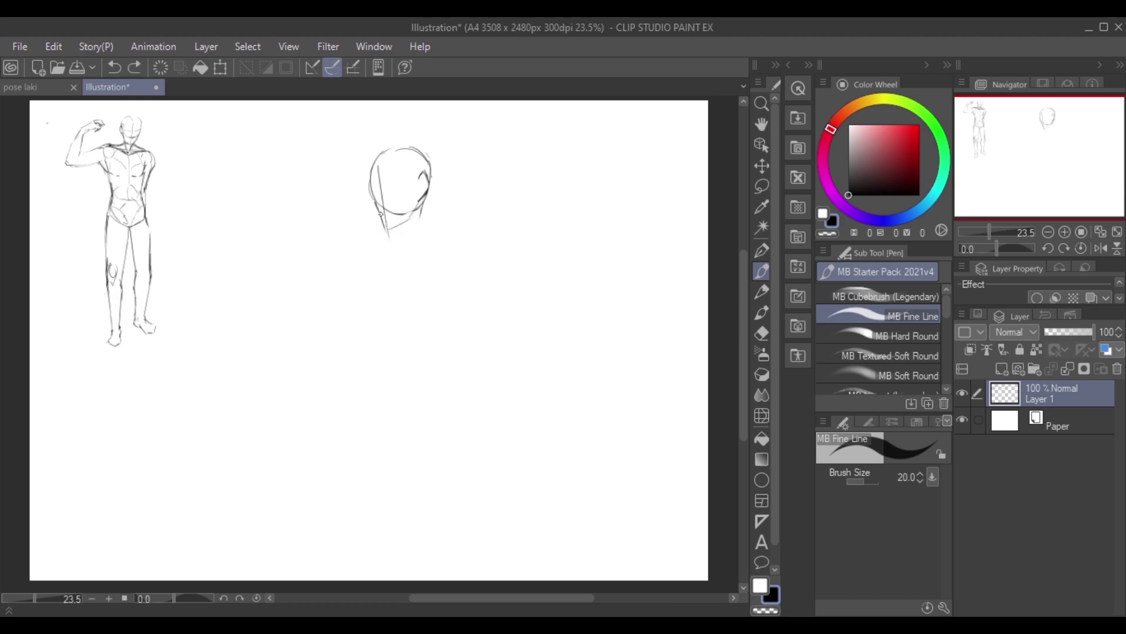
drag(384, 188, 393, 186)
drag(395, 227, 421, 221)
Step: Lasso the second head, tilt it slightly and shift it down, then deselect
click(761, 186)
drag(364, 117, 367, 126)
key(ctrl+t)
drag(352, 281, 377, 294)
click(392, 311)
key(ctrl+d)
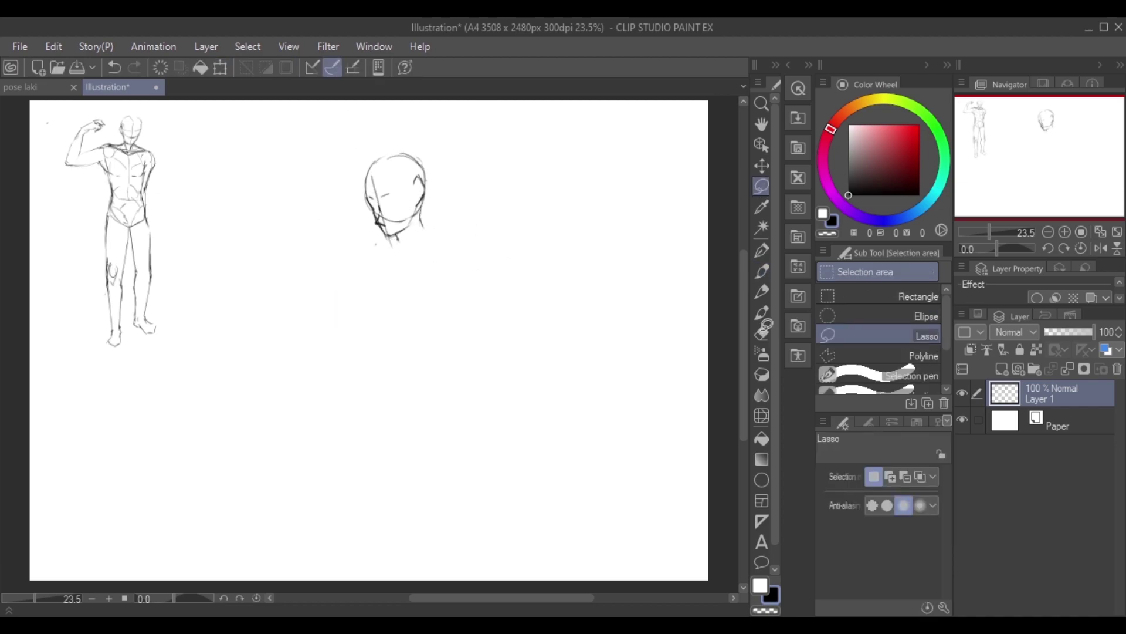
Step: Sketch the second figure's torso centre line, waist and rounded pelvis block below the head with the MB Fine Line pen
click(761, 271)
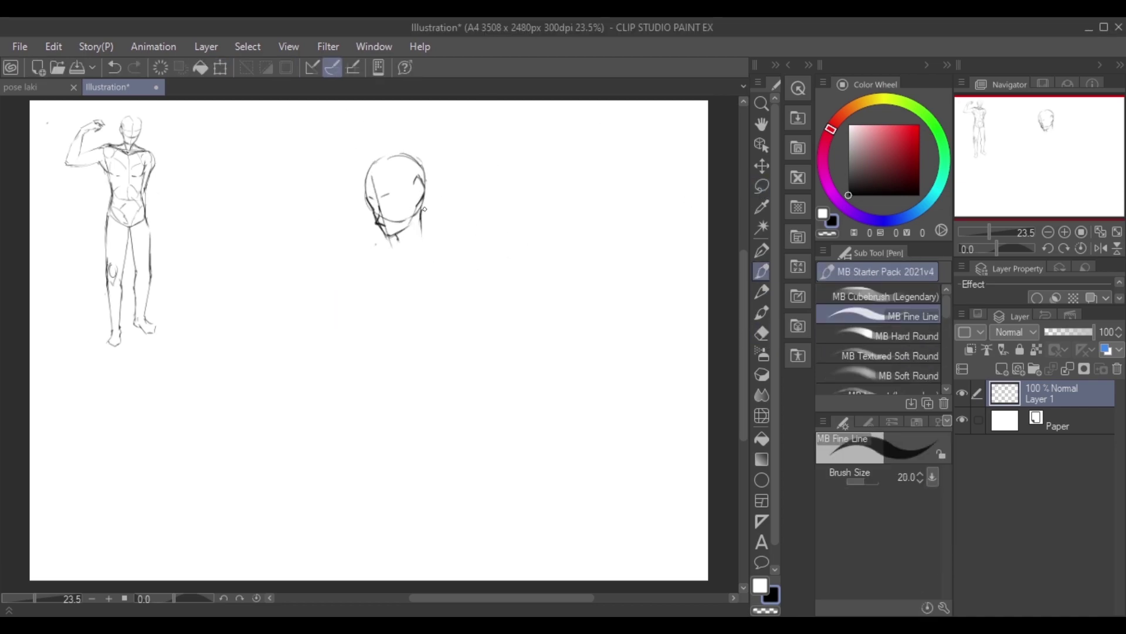
drag(390, 267, 381, 449)
key(ctrl+z)
drag(394, 270, 385, 433)
mouse_move(380, 237)
mouse_down()
mouse_move(357, 320)
mouse_move(367, 373)
mouse_up()
key(ctrl+z)
mouse_move(440, 356)
mouse_down()
mouse_move(360, 387)
mouse_move(410, 447)
mouse_up()
drag(381, 346, 365, 361)
drag(380, 300, 369, 334)
Step: Add the chest curve, ribcage side and a slanted shoulder line with a round joint to the second figure
drag(389, 343, 437, 283)
key(ctrl+z)
key(ctrl+z)
drag(389, 316, 445, 298)
drag(382, 253, 371, 296)
key(ctrl+z)
mouse_move(359, 248)
mouse_down()
mouse_move(458, 254)
mouse_move(373, 269)
mouse_up()
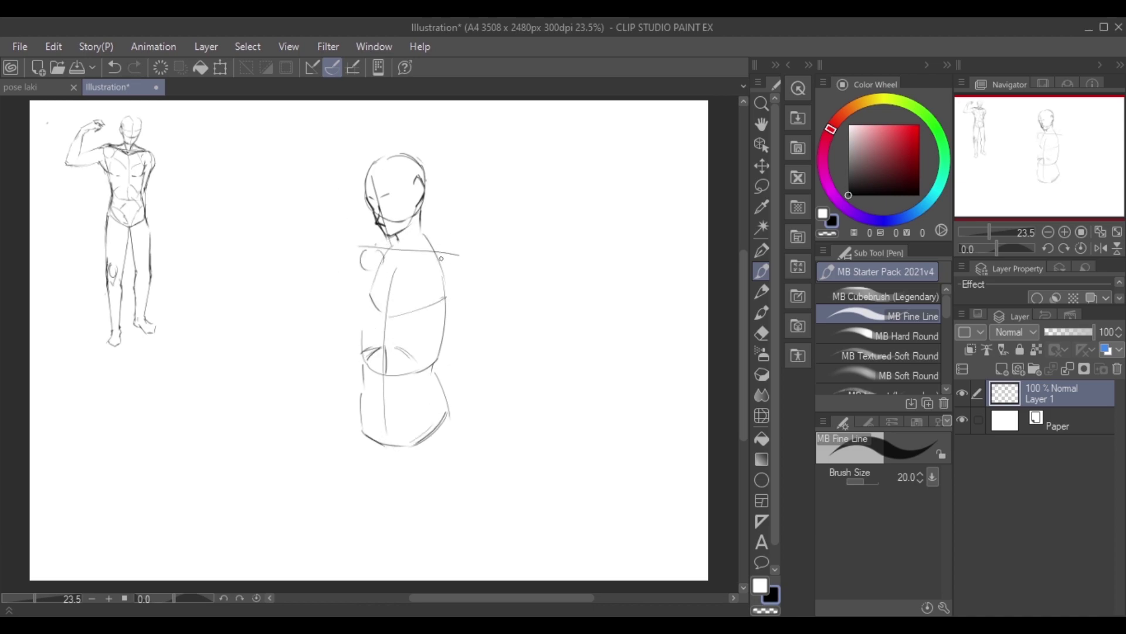
Step: Sketch the neck slopes and rounded shoulder caps, and firm up both sides of the torso and hip
drag(437, 251, 457, 264)
mouse_move(380, 237)
mouse_down()
mouse_move(400, 248)
mouse_move(449, 241)
mouse_move(465, 277)
mouse_up()
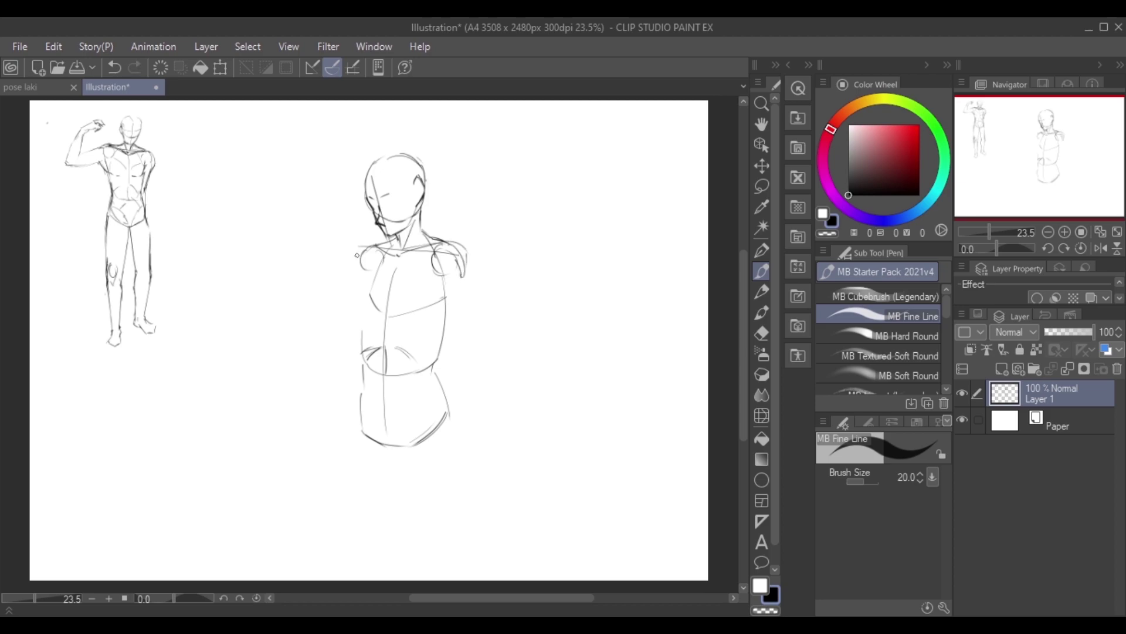
drag(375, 274, 363, 339)
drag(451, 281, 437, 385)
drag(359, 392, 358, 435)
Step: Lasso the second figure's head and torso and scale them down to 73%, shifted up on the canvas
key(m)
drag(473, 192, 285, 411)
key(ctrl+t)
drag(494, 478, 431, 387)
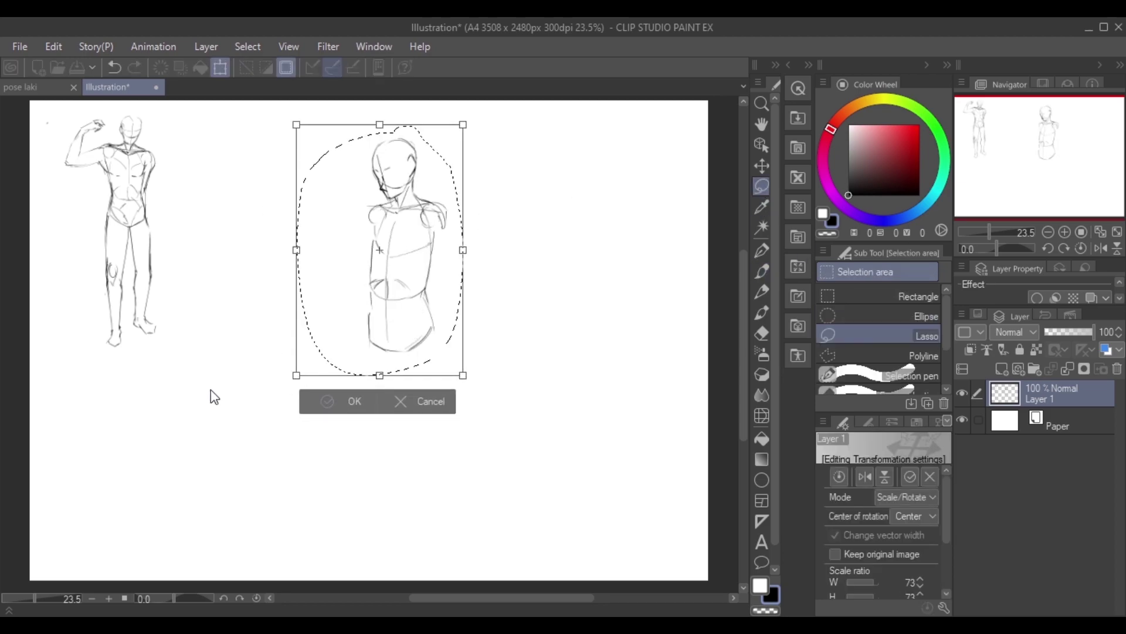
key(Return)
Step: Sketch both legs of the second figure from the hips to the ankles, with light knee breaks
key(p)
drag(361, 352, 377, 434)
key(ctrl+z)
drag(438, 335, 434, 371)
drag(392, 364, 406, 460)
drag(434, 372, 430, 408)
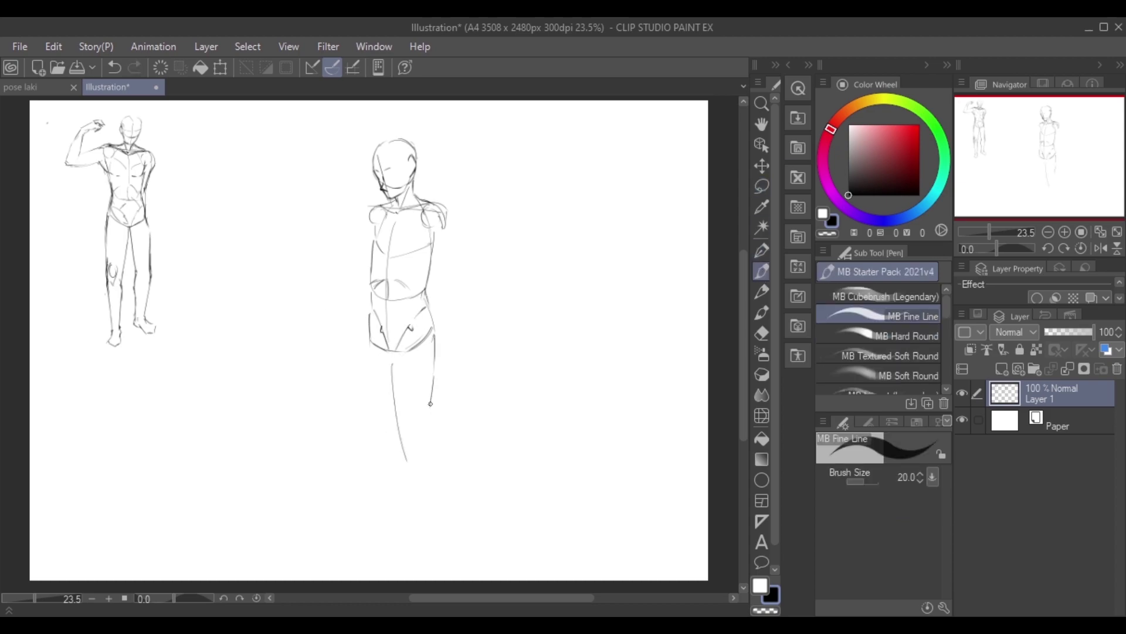
drag(408, 462, 417, 524)
mouse_move(427, 444)
mouse_down()
mouse_move(437, 468)
mouse_move(429, 531)
mouse_up()
key(ctrl+z)
drag(366, 376, 402, 508)
drag(391, 382, 405, 465)
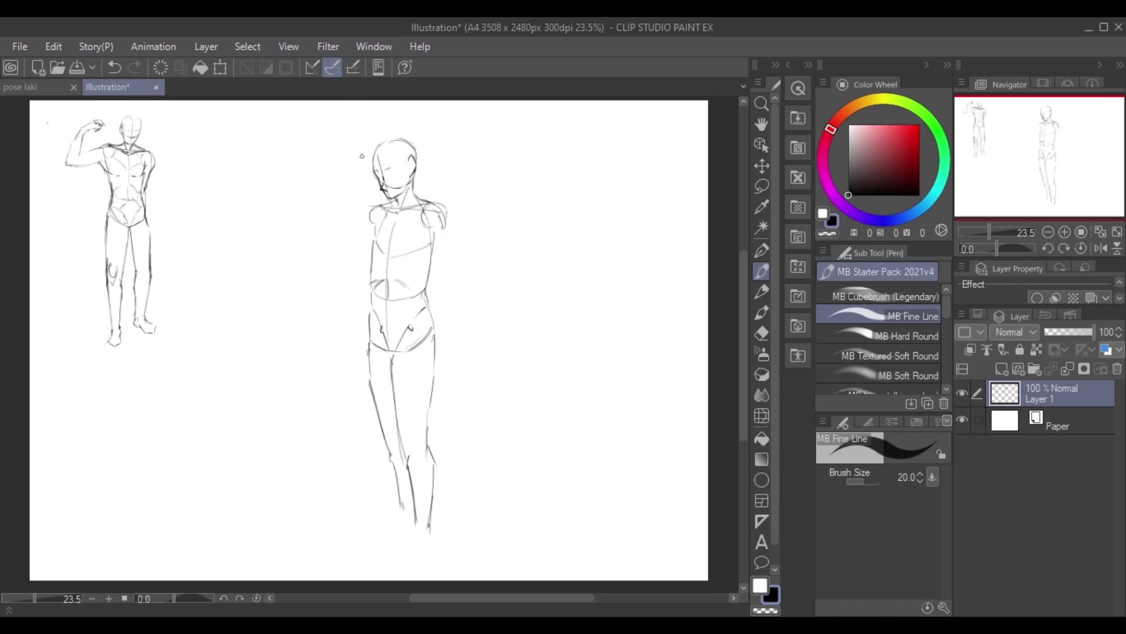
Step: Clean up the shoulder on the viewer's right and sketch its upper arm angled outward with pen size 17
scroll(505, 258, up, 2)
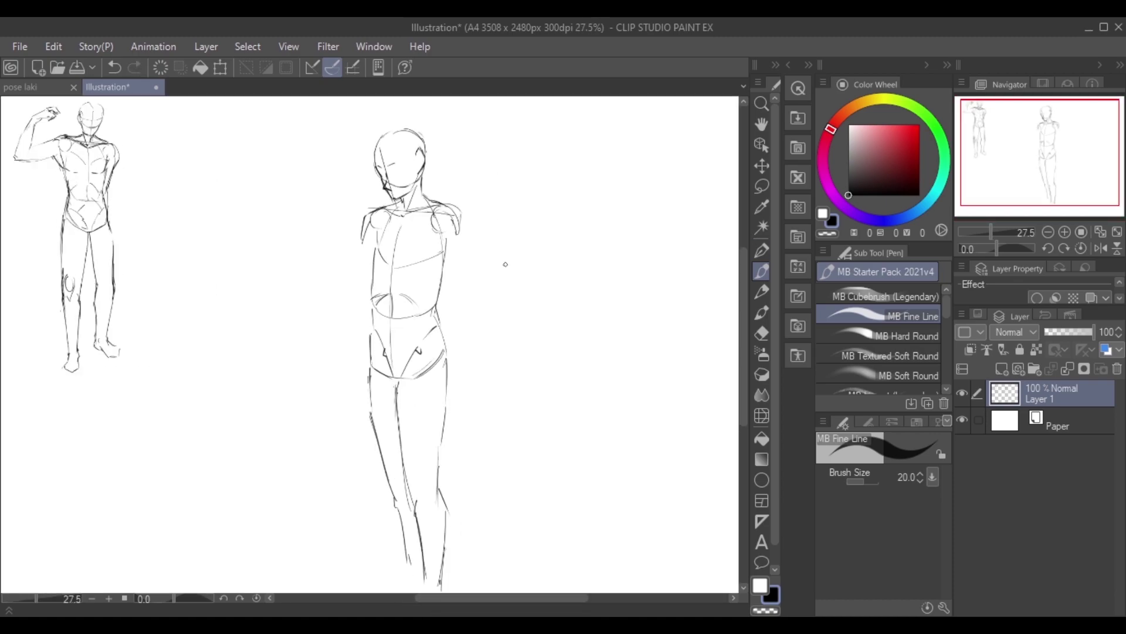
key(e)
mouse_move(446, 218)
mouse_down()
mouse_move(440, 233)
mouse_move(469, 281)
mouse_up()
key(p)
mouse_move(424, 241)
mouse_down()
mouse_move(445, 280)
mouse_move(451, 333)
mouse_move(478, 317)
mouse_move(464, 294)
mouse_move(445, 348)
mouse_up()
key(ctrl+z)
drag(476, 302, 444, 348)
key(ctrl+z)
key(ctrl+z)
key(ctrl+z)
key(ctrl+z)
key(bracketleft)
key(ctrl+z)
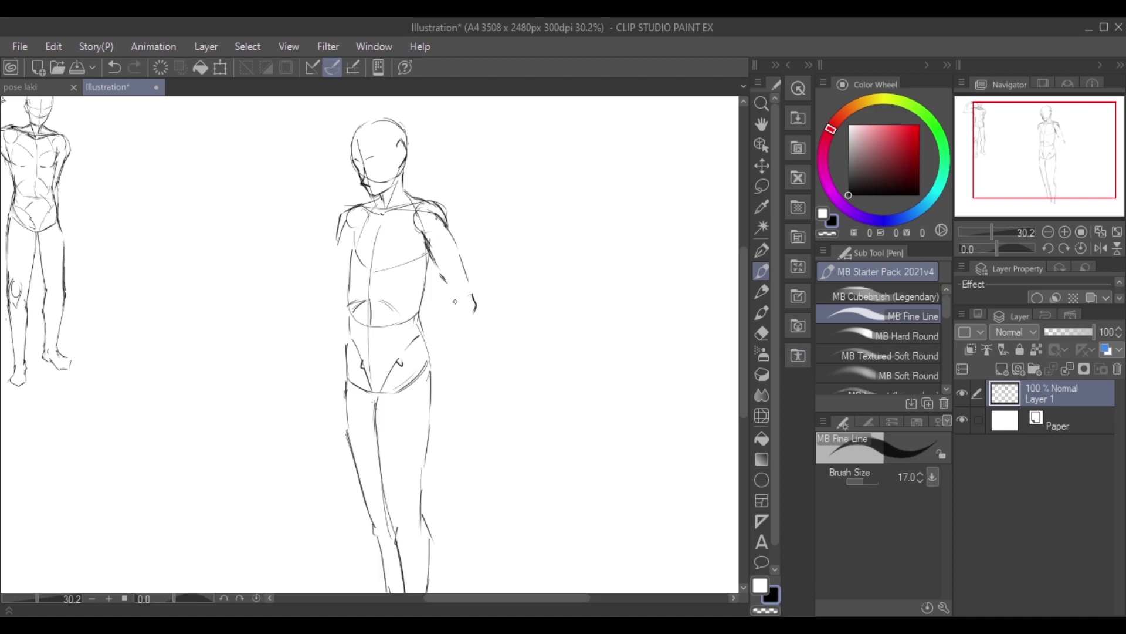
Step: Draw the forearm folding back from the elbow to the hip and darken the outer contour of that arm
drag(479, 303, 432, 359)
mouse_move(443, 279)
mouse_down()
mouse_move(457, 307)
mouse_move(454, 296)
mouse_up()
drag(458, 253, 481, 316)
drag(446, 222, 474, 280)
Step: Sketch the upper arm on the viewer's left hanging beside the torso
mouse_move(341, 218)
mouse_down()
mouse_move(335, 292)
mouse_move(350, 346)
mouse_up()
key(ctrl+z)
drag(353, 245, 348, 276)
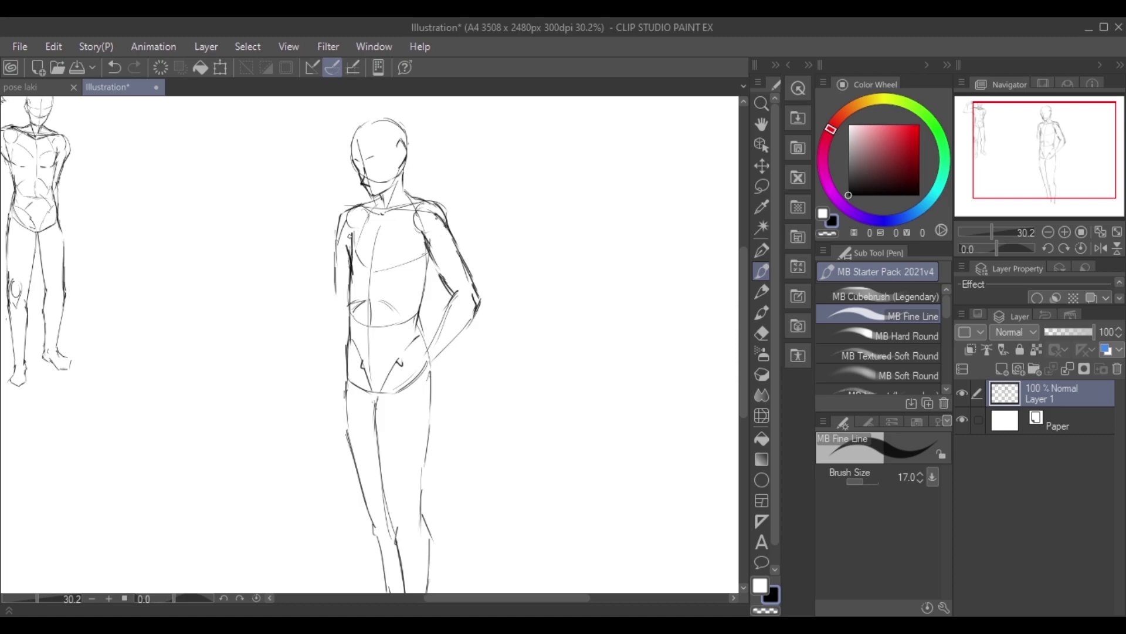
Step: Erase the leftover shoulder joint circles and overlapping construction lines along the second figure's torso
click(762, 333)
drag(429, 264, 432, 213)
drag(347, 212, 335, 280)
key(p)
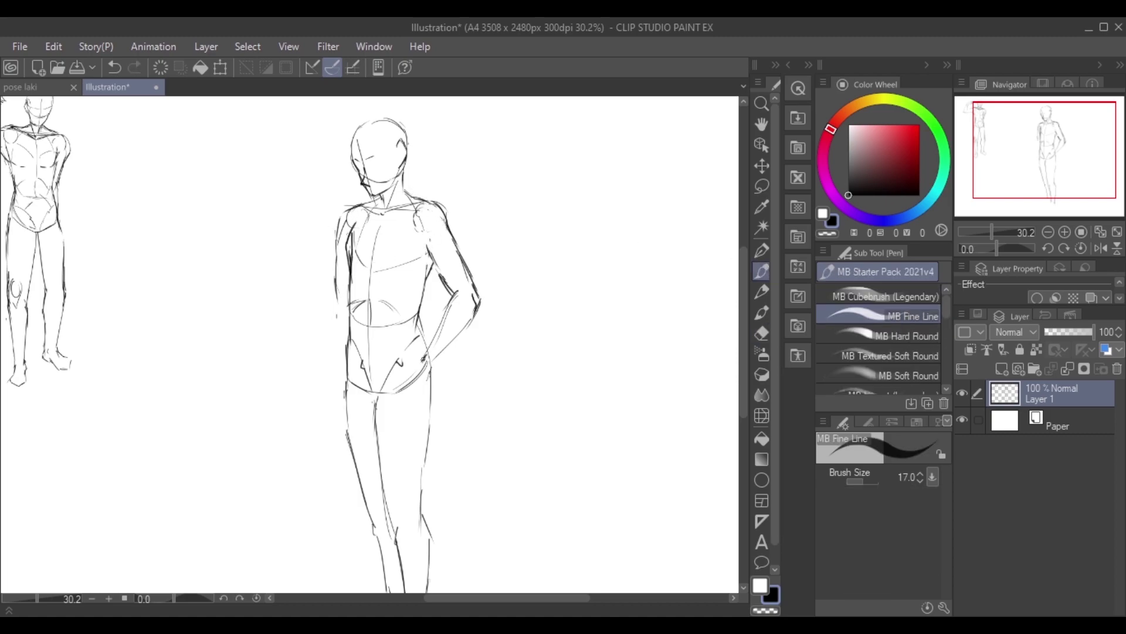
key(ctrl+y)
key(ctrl+z)
key(e)
drag(351, 233, 354, 271)
key(p)
key(ctrl+z)
Step: Sketch the forearm on the viewer's left reaching outward from the waist and ending in a fist
mouse_move(293, 324)
mouse_down()
mouse_move(335, 315)
mouse_move(325, 331)
mouse_move(310, 317)
mouse_move(339, 318)
mouse_move(345, 343)
mouse_up()
key(ctrl+z)
key(e)
key(p)
mouse_move(273, 304)
mouse_down()
mouse_move(289, 316)
mouse_move(293, 285)
mouse_move(346, 344)
mouse_move(338, 298)
mouse_up()
key(ctrl+z)
key(ctrl+z)
scroll(325, 364, down, 3)
scroll(329, 447, up, 2)
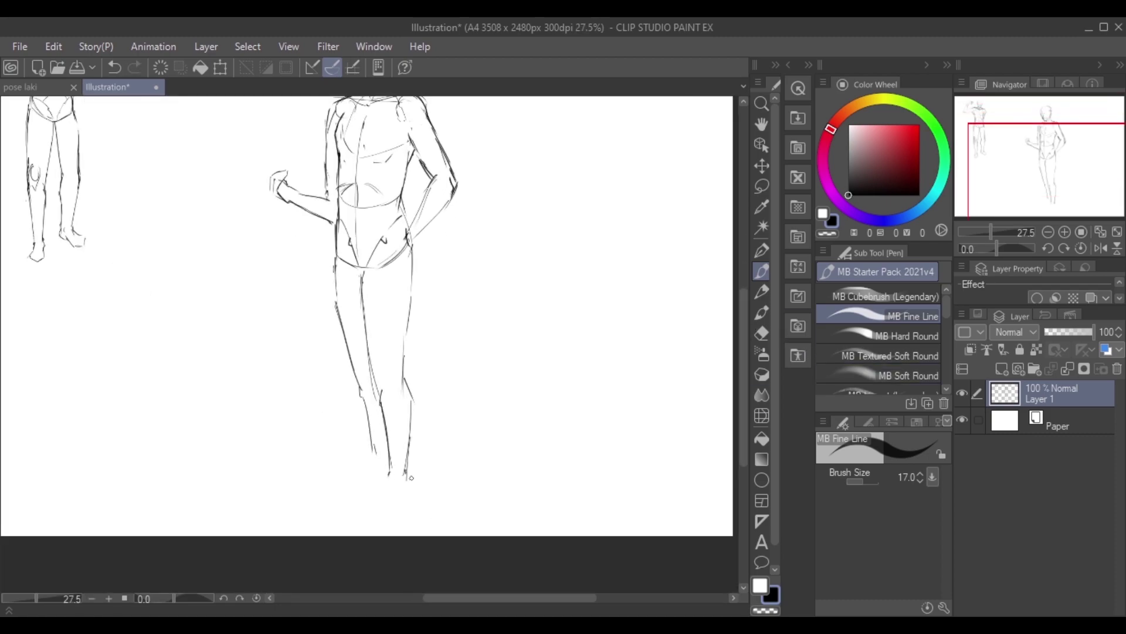
Step: Sketch both feet at the ends of the second figure's legs
mouse_move(368, 505)
mouse_down()
mouse_move(394, 509)
mouse_move(405, 491)
mouse_move(335, 481)
mouse_move(376, 468)
mouse_up()
key(ctrl+z)
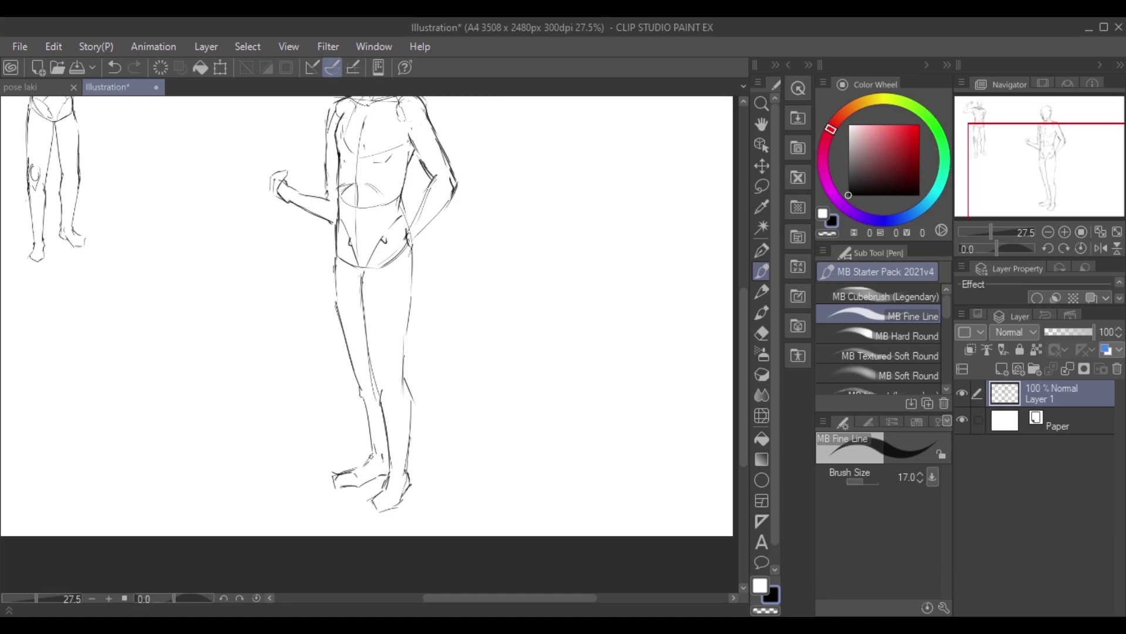
Step: Lasso the second figure, scale it down to 54%, place it beside the first figure and deselect
key(ctrl+minus)
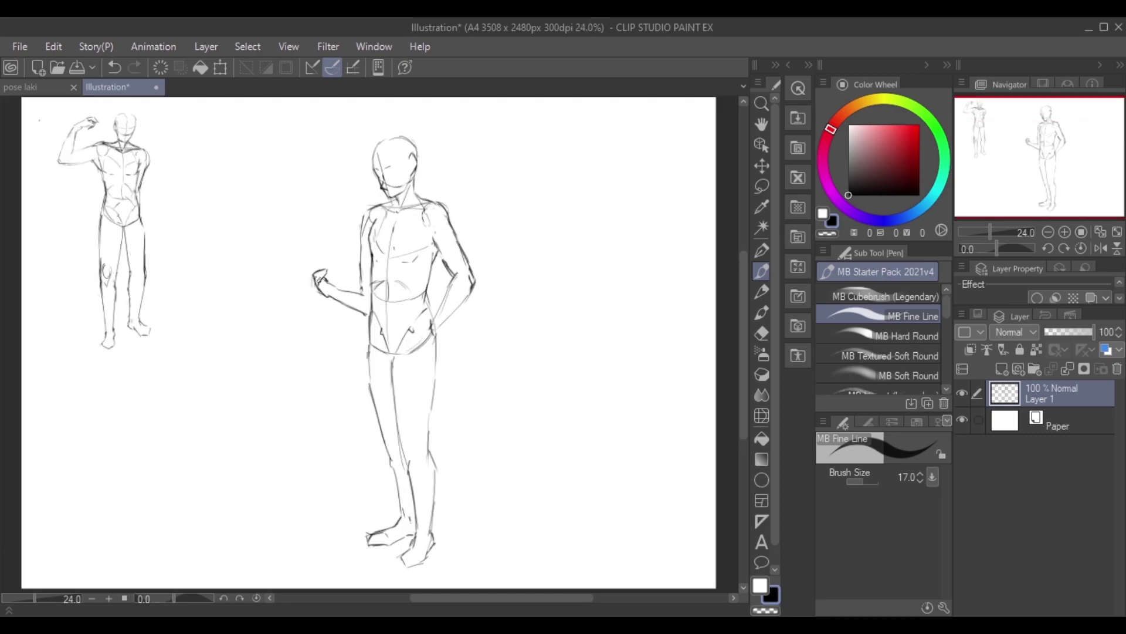
key(m)
mouse_move(369, 126)
mouse_down()
mouse_move(478, 382)
mouse_move(381, 121)
mouse_up()
key(ctrl+t)
drag(517, 579, 405, 363)
drag(349, 308, 220, 297)
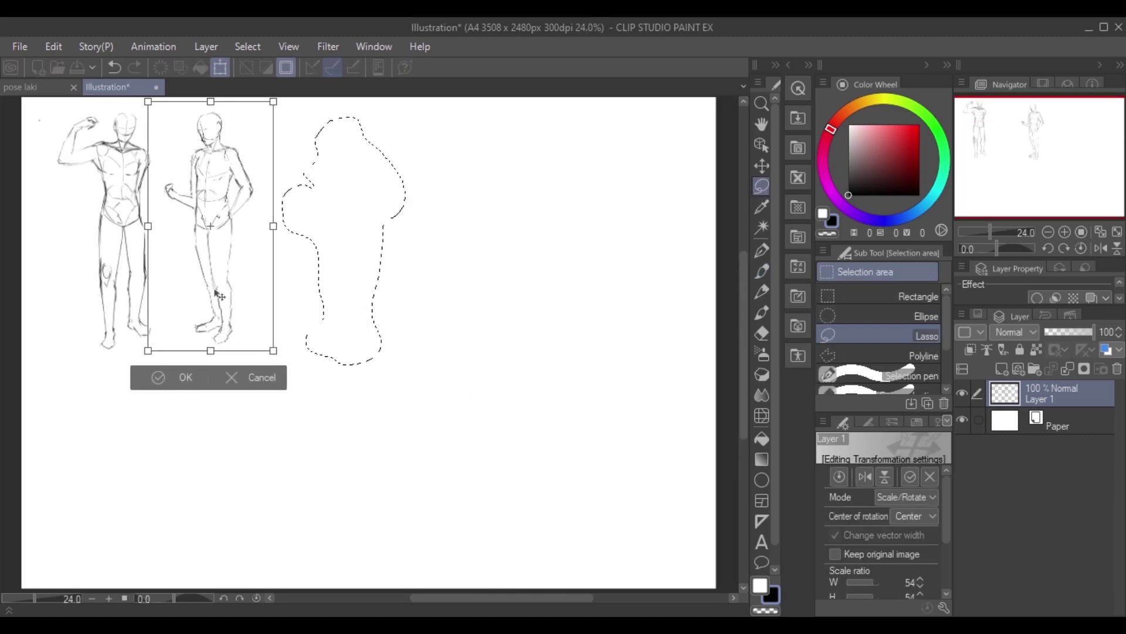
key(Return)
key(ctrl+d)
key(p)
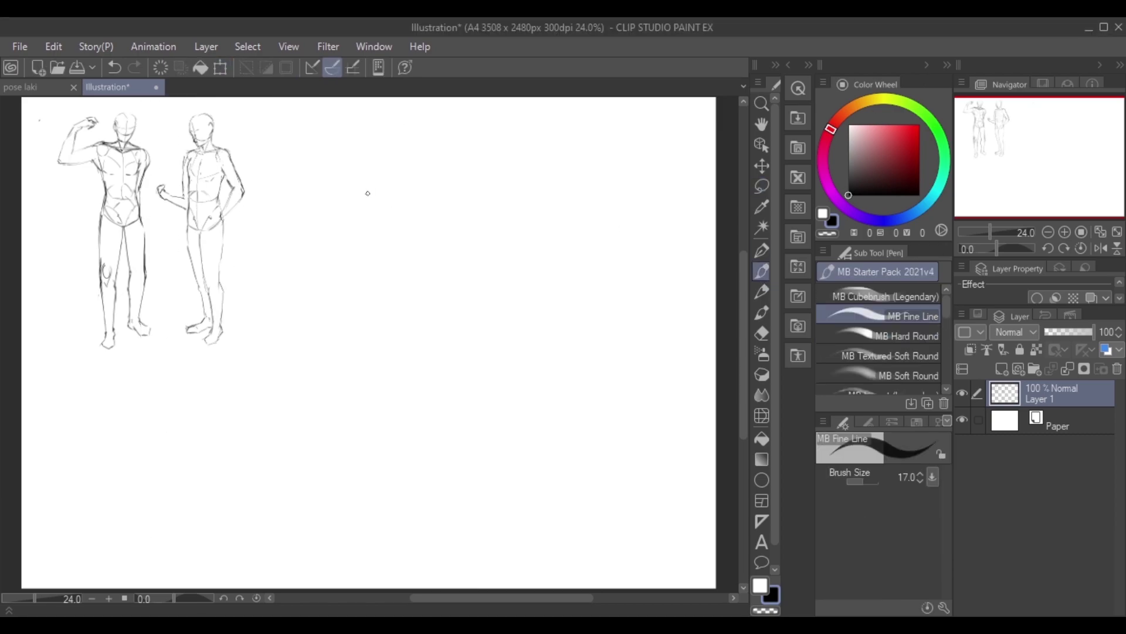
Step: Sketch a third head in the upper middle of the canvas with a round skull, ear, face line and jaw
mouse_move(369, 189)
mouse_down()
mouse_move(405, 208)
mouse_move(423, 176)
mouse_move(460, 211)
mouse_move(410, 176)
mouse_up()
key(m)
key(ctrl+t)
click(429, 270)
key(ctrl+d)
key(p)
key(ctrl+z)
mouse_move(434, 205)
mouse_down()
mouse_move(445, 236)
mouse_move(431, 230)
mouse_move(446, 244)
mouse_move(435, 233)
mouse_move(447, 244)
mouse_move(472, 209)
mouse_up()
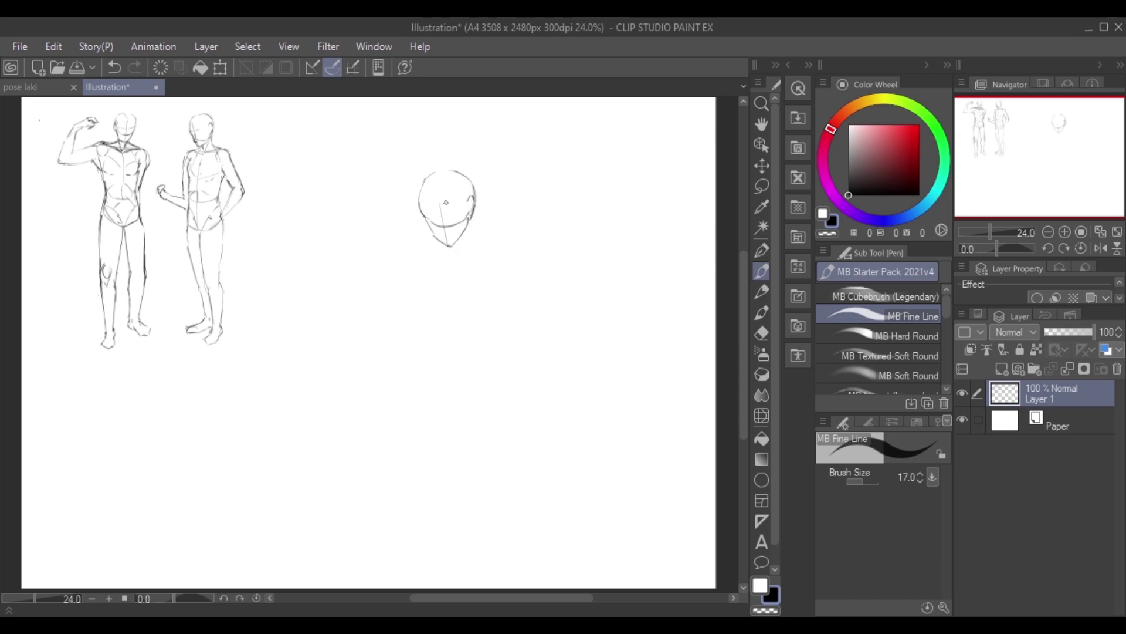
Step: Sketch the neck, a tilted shoulder line and both sides of the ribcage below the third head
drag(473, 230, 512, 223)
drag(422, 261, 444, 326)
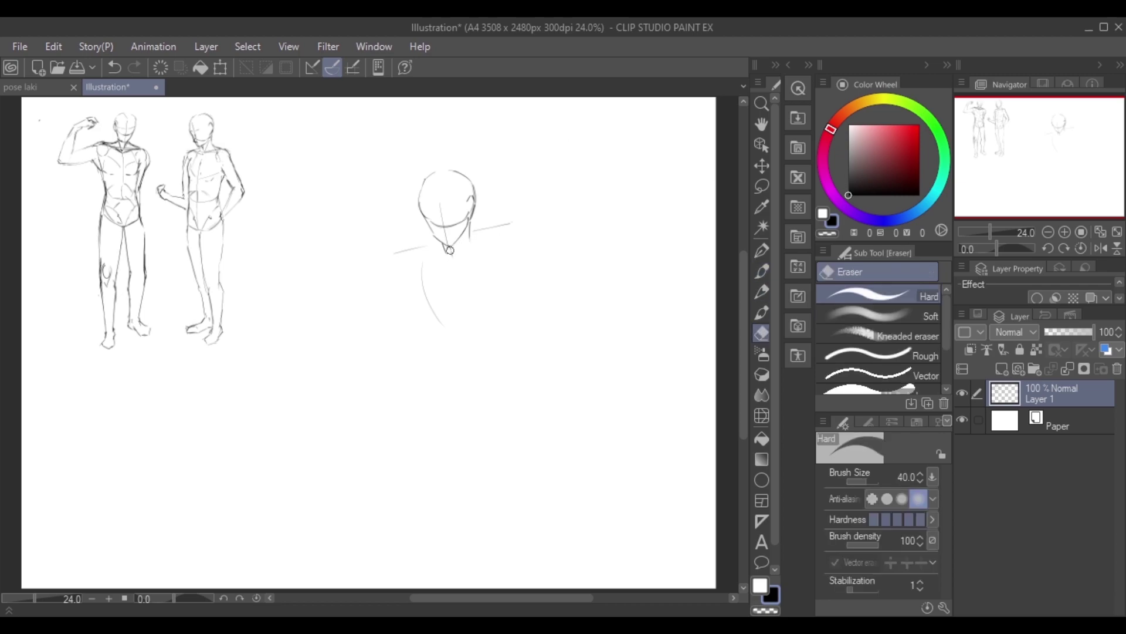
drag(421, 271, 453, 332)
drag(492, 249, 506, 310)
Step: Sketch the third figure's waist and pelvis with curved groin lines on both sides
mouse_move(451, 333)
mouse_down()
mouse_move(503, 327)
mouse_move(501, 347)
mouse_move(435, 359)
mouse_up()
mouse_move(435, 365)
mouse_down()
mouse_move(485, 386)
mouse_move(519, 368)
mouse_up()
drag(512, 332, 523, 366)
drag(447, 345, 474, 386)
drag(512, 339, 487, 385)
Step: Add the belly curve, chest centre line and lower chest contours to the third figure's torso
drag(458, 321, 496, 315)
mouse_move(469, 319)
mouse_down()
mouse_move(478, 337)
mouse_move(470, 323)
mouse_up()
drag(498, 284, 484, 318)
mouse_move(453, 254)
mouse_down()
mouse_move(467, 313)
mouse_move(455, 302)
mouse_up()
drag(490, 275, 443, 337)
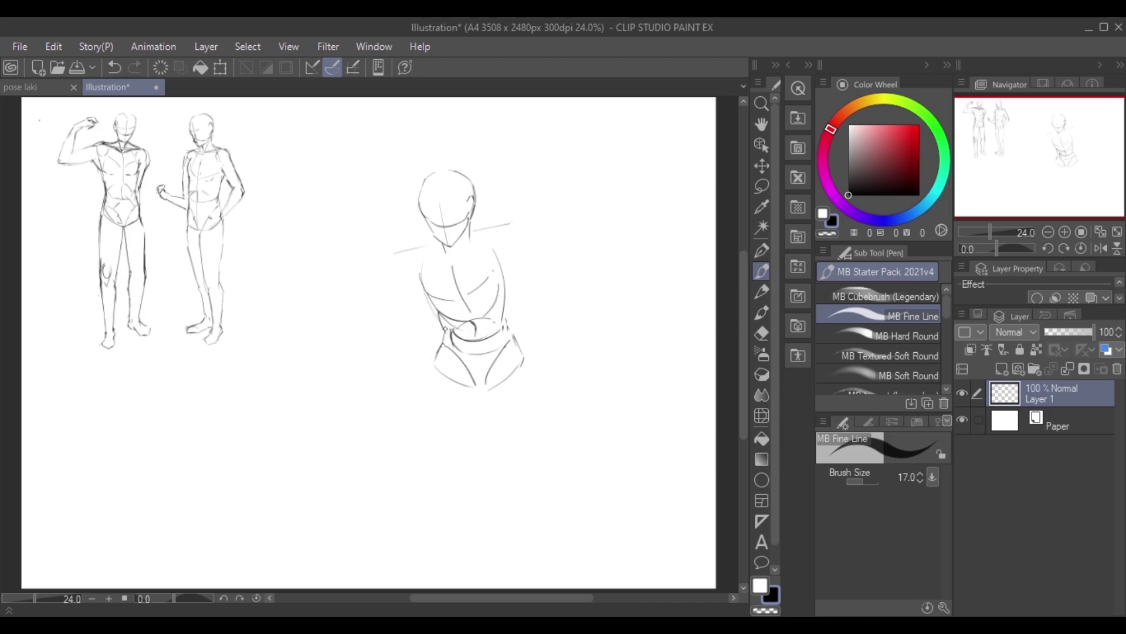
Step: Sketch the crouching leg on the viewer's left with its thigh, round knee and shin angled inward
mouse_move(506, 296)
mouse_down()
mouse_move(516, 343)
mouse_move(506, 306)
mouse_up()
key(ctrl+z)
mouse_move(563, 359)
mouse_down()
mouse_move(508, 339)
mouse_move(368, 355)
mouse_move(459, 443)
mouse_move(545, 376)
mouse_up()
key(ctrl+z)
mouse_move(359, 361)
mouse_down()
mouse_move(360, 387)
mouse_move(413, 424)
mouse_up()
key(ctrl+z)
drag(359, 392, 440, 442)
drag(381, 368, 440, 441)
Step: Sketch the other crouching leg with its shin angled inward and its thigh reaching from hip to knee
drag(550, 353, 485, 432)
drag(532, 395, 503, 428)
key(ctrl+z)
mouse_move(413, 386)
mouse_down()
mouse_move(480, 391)
mouse_move(424, 400)
mouse_move(458, 432)
mouse_move(413, 427)
mouse_move(458, 443)
mouse_up()
key(ctrl+z)
drag(483, 440, 494, 409)
drag(511, 340, 565, 363)
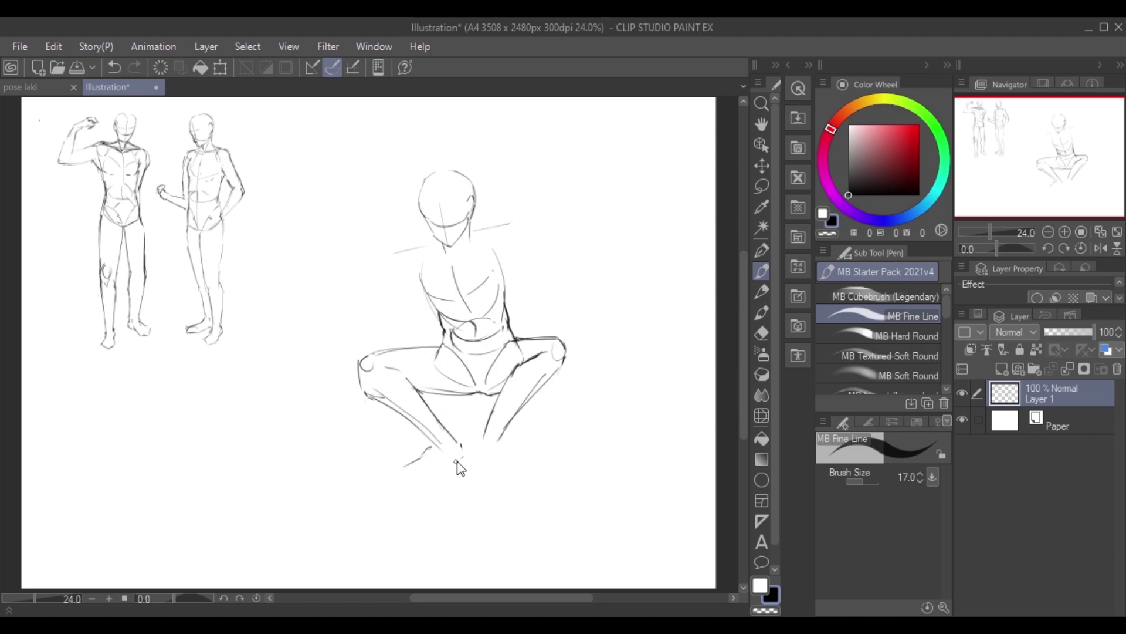
Step: Sketch both feet of the crouching figure pointing outward below the crossed-in shins
key(ctrl+z)
mouse_move(408, 479)
mouse_down()
mouse_move(468, 449)
mouse_move(429, 472)
mouse_up()
key(ctrl+z)
key(ctrl+z)
key(ctrl+z)
drag(437, 420, 466, 445)
key(ctrl+z)
mouse_move(420, 473)
mouse_down()
mouse_move(483, 436)
mouse_move(498, 463)
mouse_move(521, 453)
mouse_up()
key(ctrl+z)
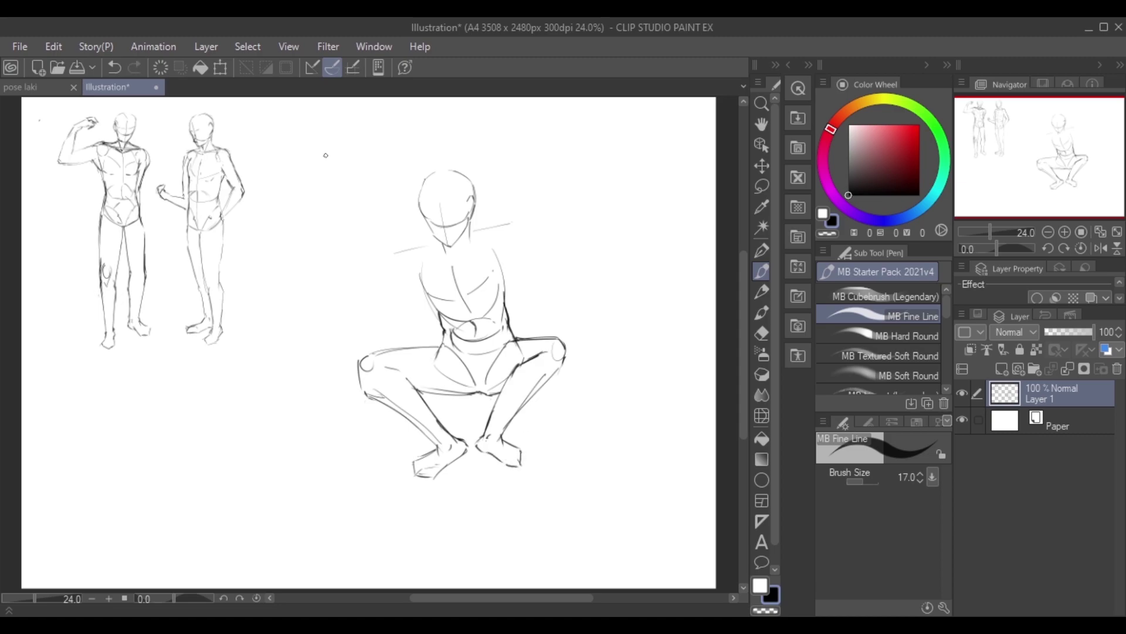
Step: Redraw the crouching figure's shoulder lines and collarbones with a round joint at each shoulder
drag(417, 251, 416, 275)
key(ctrl+z)
mouse_move(507, 228)
mouse_down()
mouse_move(498, 257)
mouse_move(515, 256)
mouse_move(456, 270)
mouse_move(397, 256)
mouse_up()
key(ctrl+z)
key(ctrl+z)
drag(482, 229, 515, 225)
drag(426, 245, 390, 263)
key(e)
key(p)
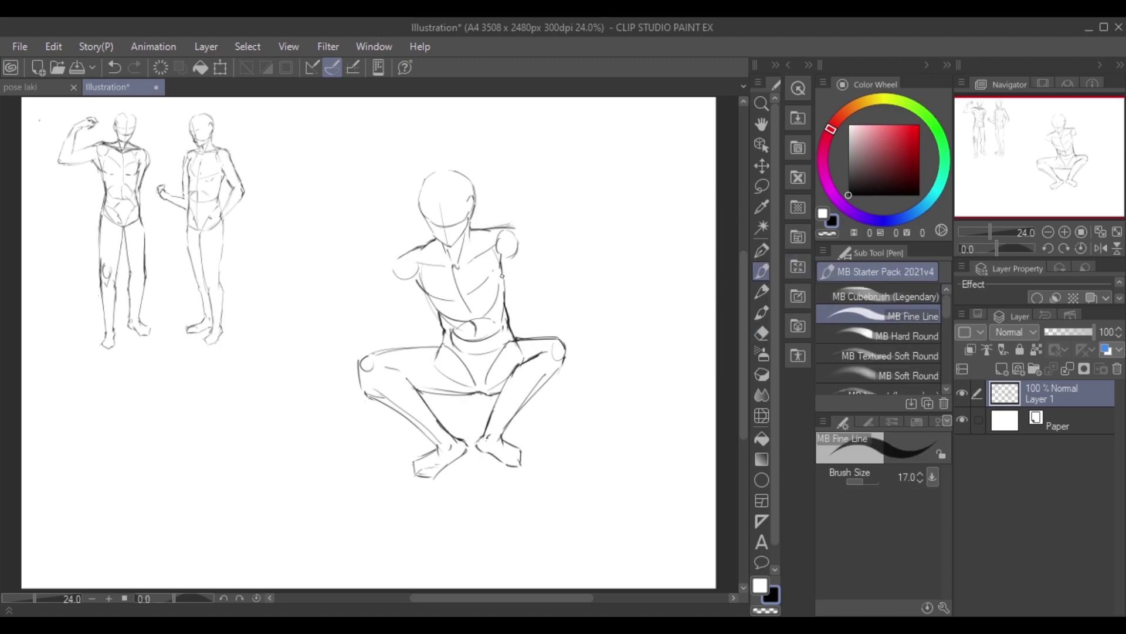
Step: Darken the chest contours and the torso side below the armpit of the crouching figure
drag(502, 256, 505, 300)
drag(496, 254, 468, 293)
drag(430, 295, 452, 299)
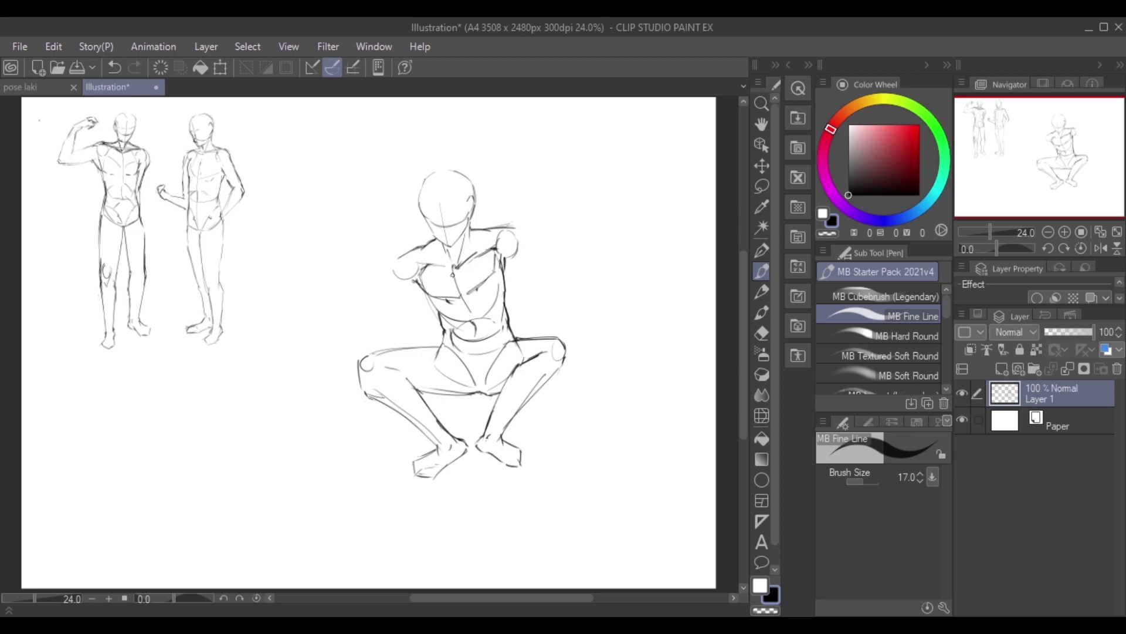
Step: Sketch the arm on the viewer's left resting on the knee, with the hand hanging between the legs
drag(401, 262, 371, 337)
mouse_move(417, 289)
mouse_down()
mouse_move(399, 326)
mouse_move(443, 358)
mouse_move(455, 409)
mouse_move(439, 393)
mouse_move(450, 391)
mouse_up()
key(ctrl+z)
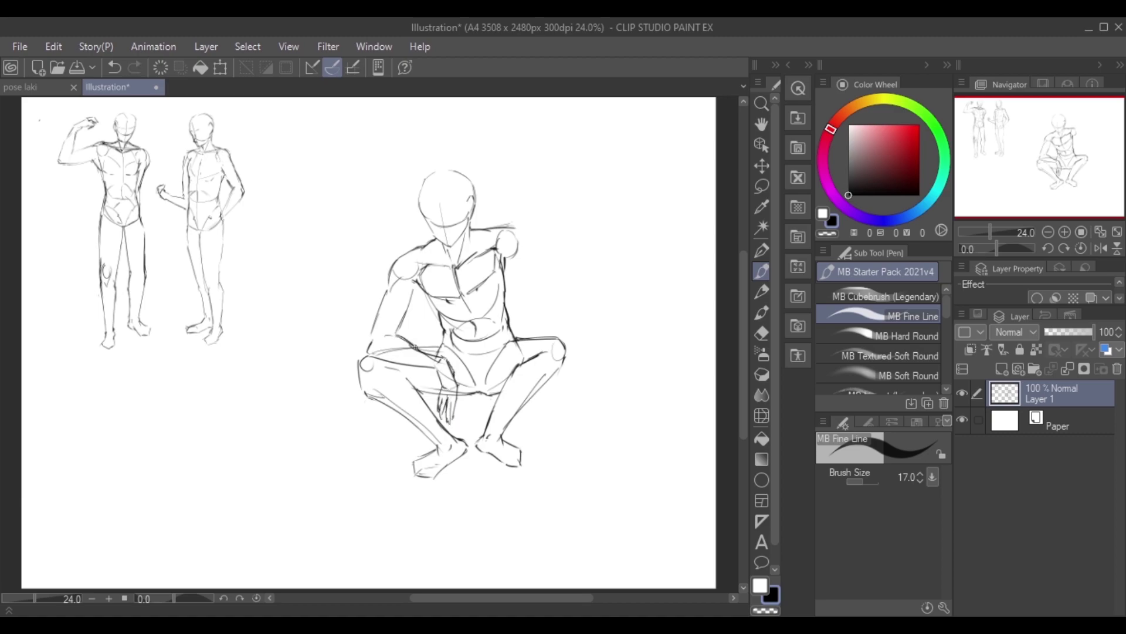
scroll(420, 339, up, 1)
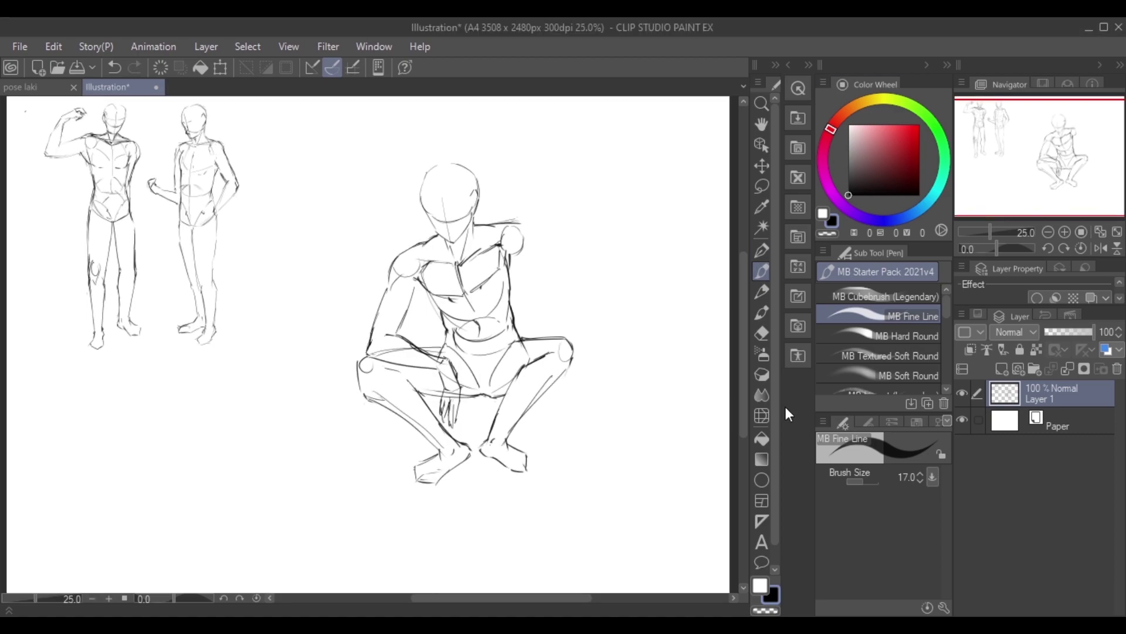
drag(414, 283, 396, 332)
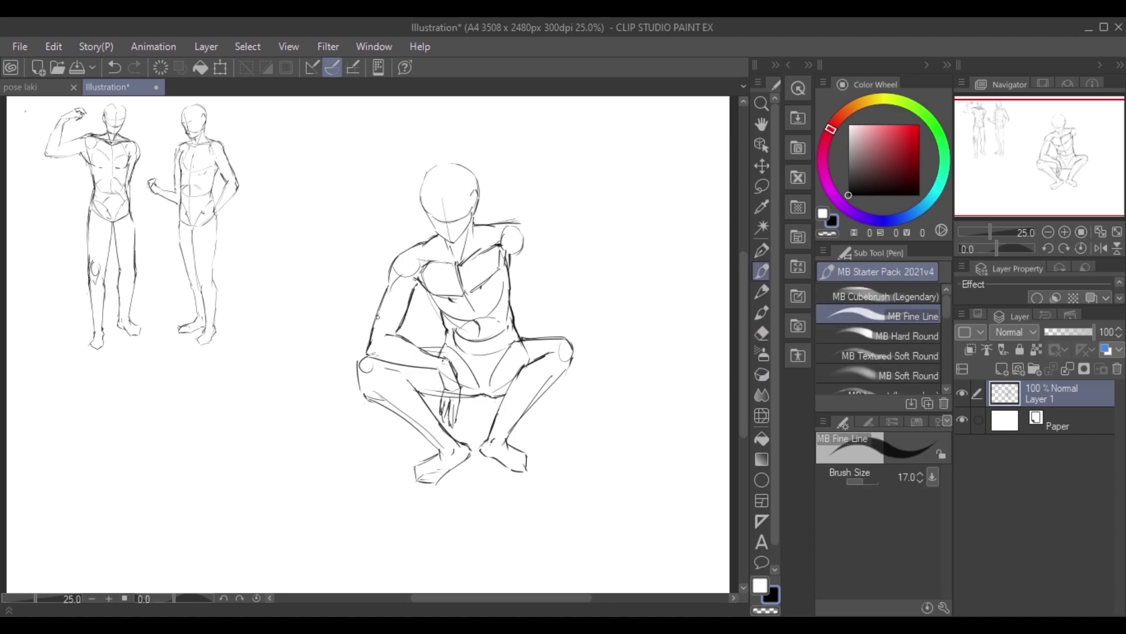
Step: Sketch the arm on the viewer's right bent outward at the elbow with its hand on the knee, and clean up overlaps
mouse_move(513, 237)
mouse_down()
mouse_move(539, 236)
mouse_move(570, 267)
mouse_up()
key(ctrl+z)
mouse_move(524, 234)
mouse_down()
mouse_move(586, 265)
mouse_move(580, 340)
mouse_up()
mouse_move(574, 278)
mouse_down()
mouse_move(580, 339)
mouse_move(569, 296)
mouse_move(569, 334)
mouse_up()
mouse_move(520, 258)
mouse_down()
mouse_move(572, 279)
mouse_move(541, 342)
mouse_move(570, 371)
mouse_up()
drag(572, 370, 558, 381)
drag(600, 271, 578, 346)
drag(576, 356, 558, 381)
key(e)
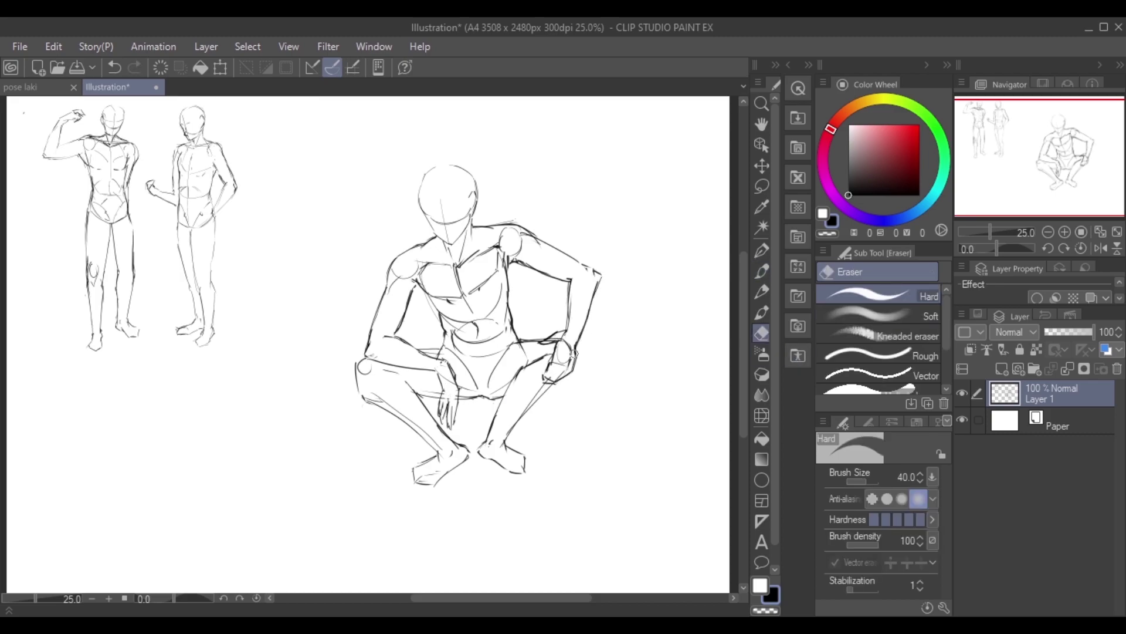
key(p)
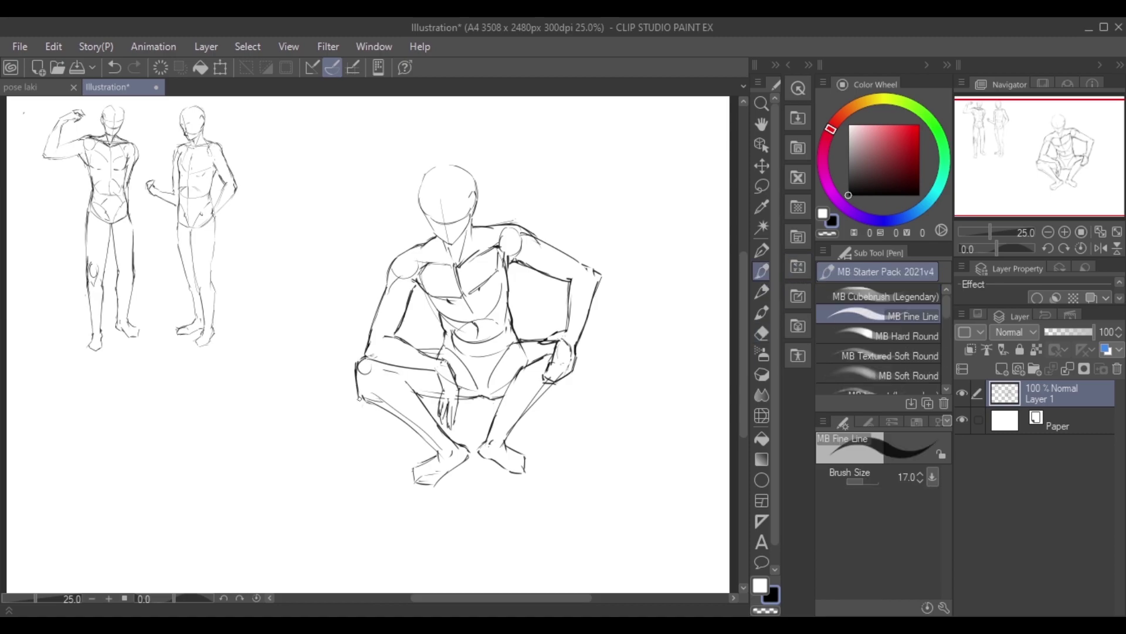
Step: Darken the foot, thighs, hips, waist and head contours of the crouching figure
drag(438, 452, 411, 470)
drag(418, 392, 442, 399)
drag(441, 330, 444, 348)
mouse_move(424, 352)
mouse_down()
mouse_move(461, 342)
mouse_move(474, 393)
mouse_up()
drag(508, 347, 490, 376)
drag(416, 283, 443, 318)
drag(420, 172, 430, 196)
drag(418, 198, 442, 241)
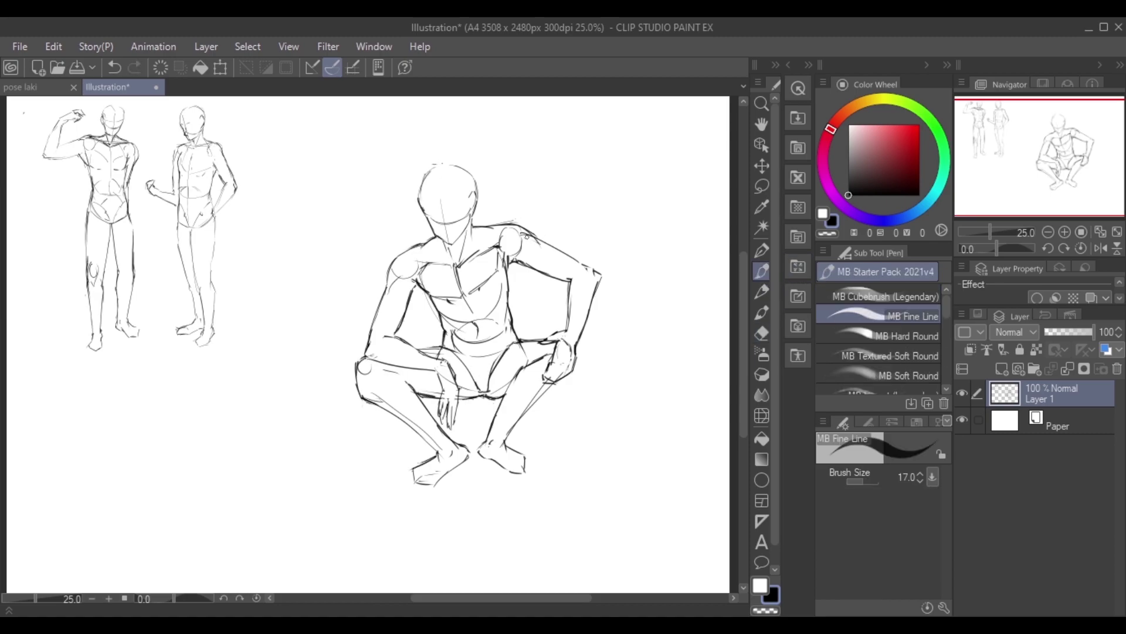
Step: Lasso the crouching figure, scale it down and place it below the first standing figure
click(762, 292)
click(763, 273)
click(762, 186)
mouse_move(437, 143)
mouse_down()
mouse_move(536, 143)
mouse_move(437, 146)
mouse_up()
key(ctrl+t)
mouse_move(729, 535)
mouse_down()
mouse_move(360, 345)
mouse_move(147, 515)
mouse_up()
click(63, 569)
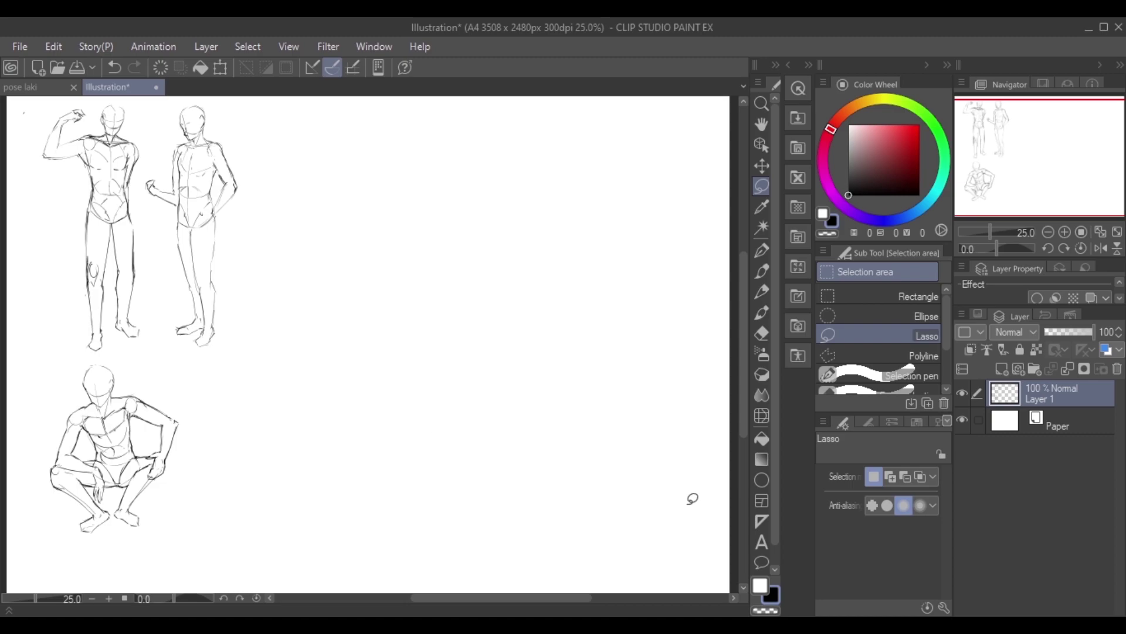
Step: Draw a head circle for a fourth figure in the empty canvas area with the MB Fine Line brush
key(p)
drag(400, 178, 394, 210)
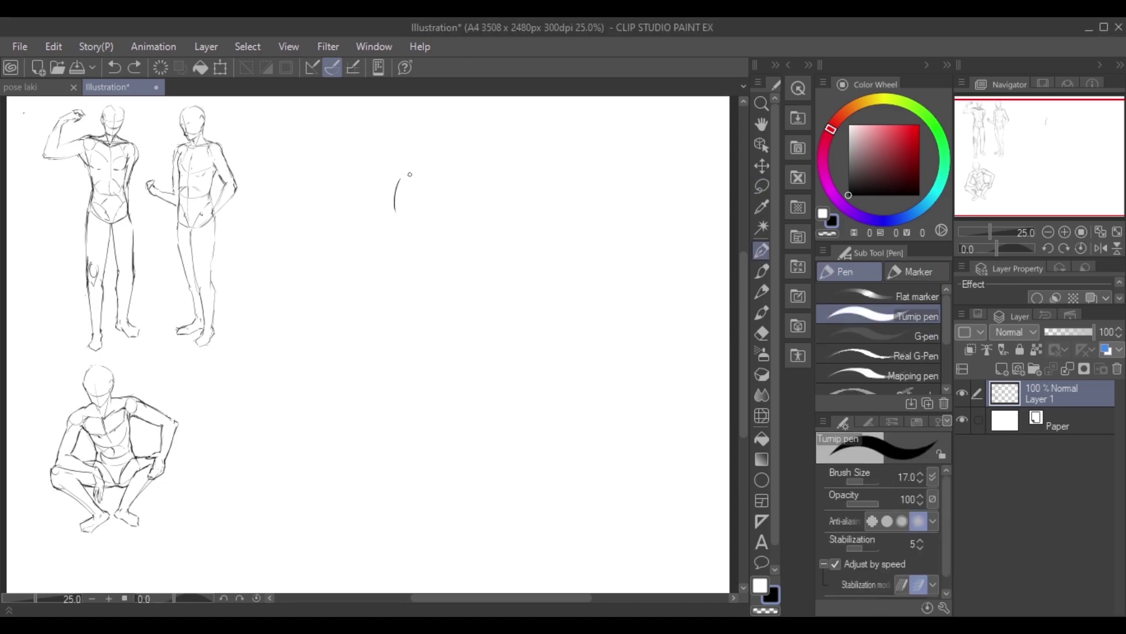
click(761, 271)
key(ctrl+z)
mouse_move(460, 135)
mouse_down()
mouse_move(422, 171)
mouse_move(492, 176)
mouse_move(451, 205)
mouse_up()
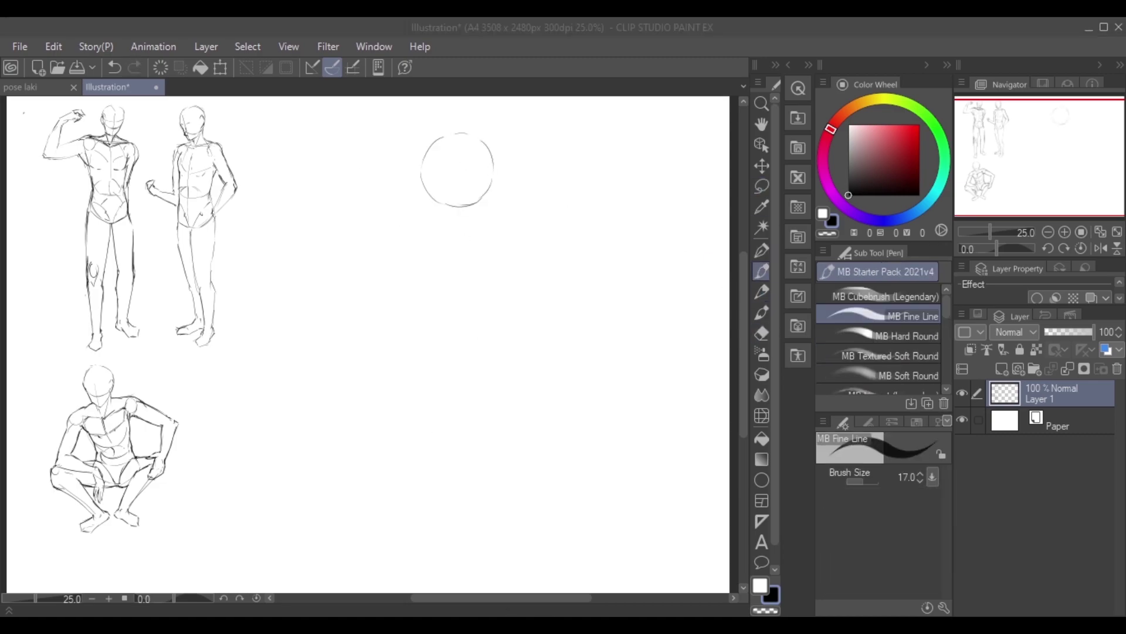
Step: Add the jaw, chin and ear lines to the fourth figure's head
drag(427, 162, 449, 231)
key(ctrl+z)
drag(489, 184, 461, 232)
drag(428, 197, 463, 232)
key(e)
key(b)
drag(460, 156, 474, 180)
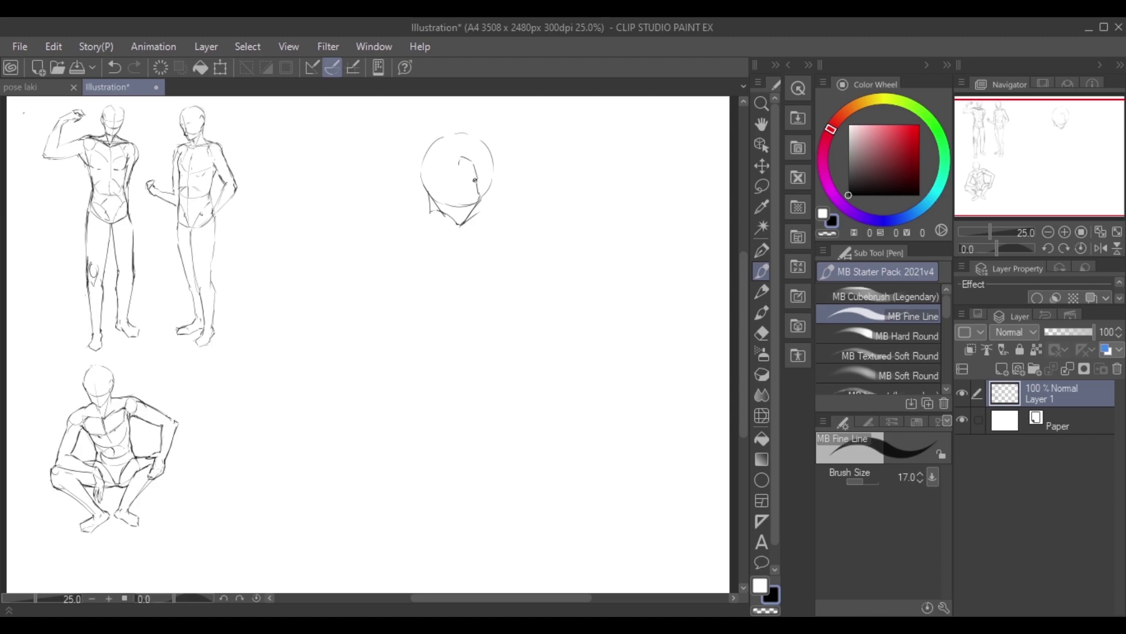
Step: Sketch the tapering sides of the fourth figure's back below the head
drag(454, 241, 433, 327)
key(ctrl+z)
drag(439, 263, 471, 379)
drag(498, 225, 524, 234)
drag(544, 253, 545, 359)
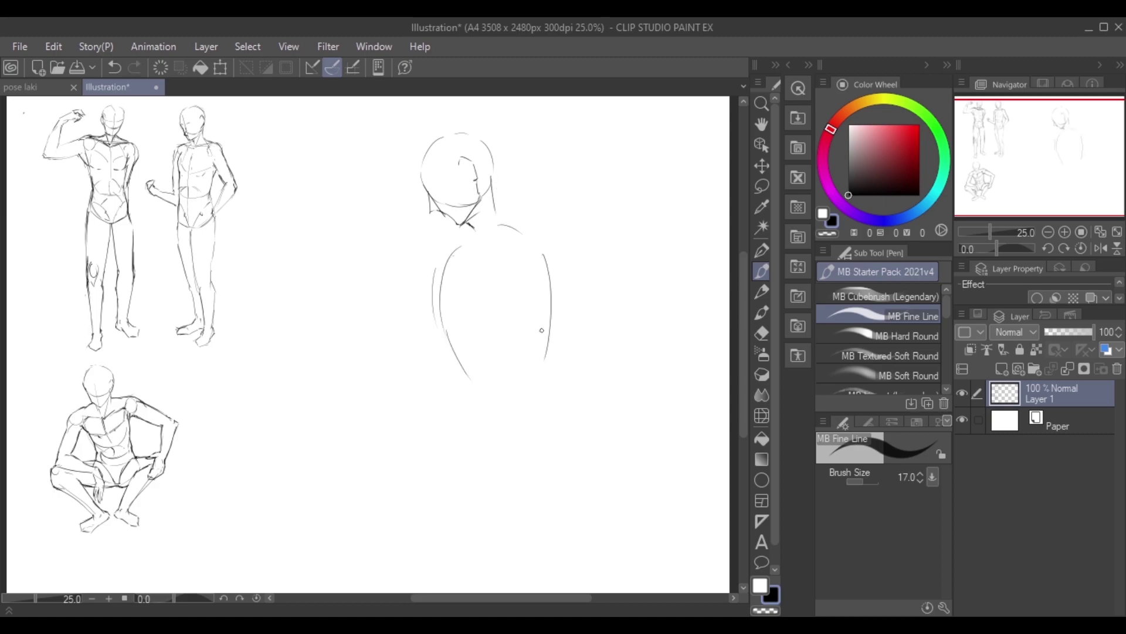
Step: Close the waist and block in a rounded pelvis beneath the fourth figure's torso
mouse_move(472, 410)
mouse_down()
mouse_move(549, 396)
mouse_move(459, 422)
mouse_up()
drag(547, 388, 555, 414)
key(ctrl+z)
drag(459, 432, 497, 460)
drag(554, 411, 547, 440)
drag(472, 459, 545, 441)
key(ctrl+z)
Step: Draw the fourth figure's shoulder line with a rounded joint at each end
drag(409, 241, 540, 234)
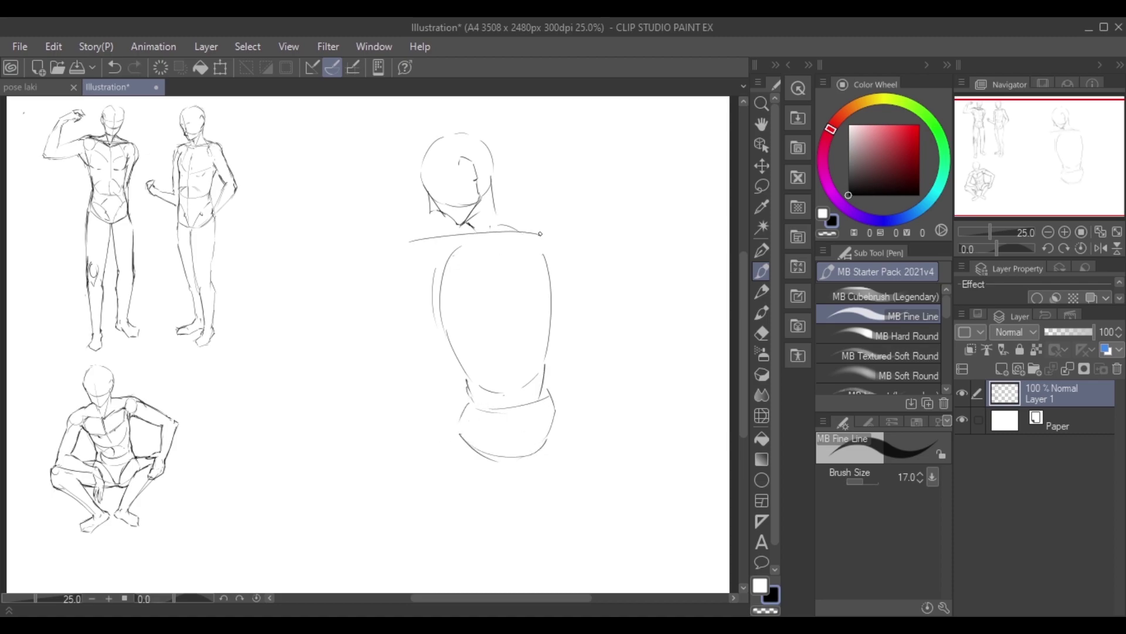
key(ctrl+z)
drag(427, 238, 417, 268)
key(ctrl+z)
drag(450, 238, 447, 267)
mouse_move(552, 234)
mouse_down()
mouse_move(573, 258)
mouse_move(556, 275)
mouse_up()
key(ctrl+z)
Step: Sketch the neck-to-shoulder slope and a curved spine line down the fourth figure's back
drag(546, 210, 446, 238)
key(ctrl+z)
mouse_move(495, 210)
mouse_down()
mouse_move(558, 235)
mouse_move(506, 304)
mouse_move(512, 404)
mouse_up()
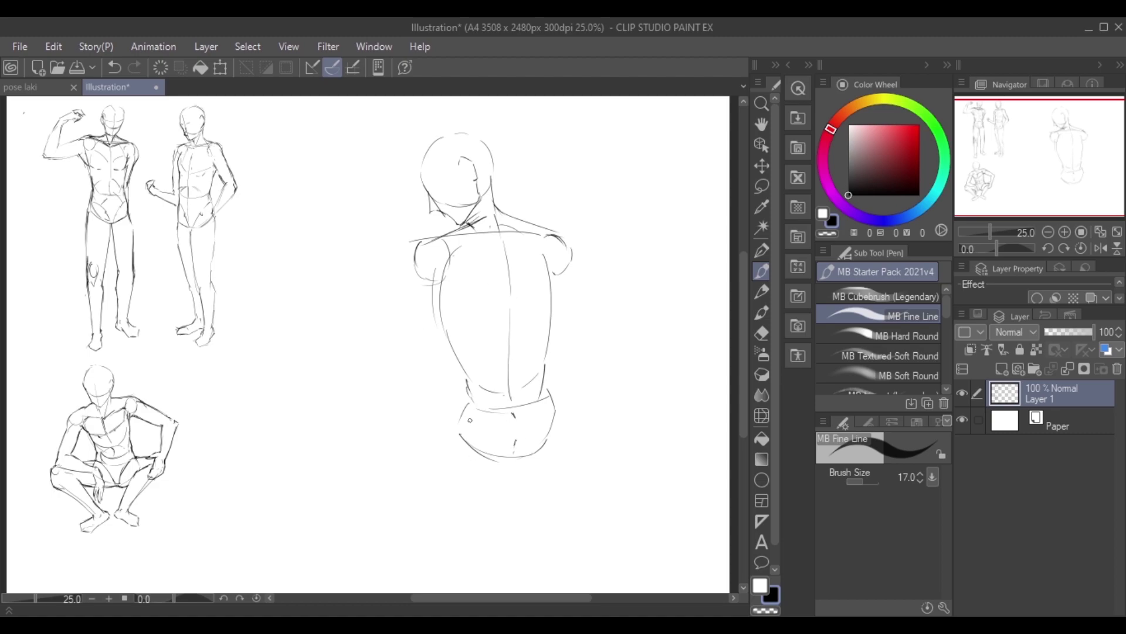
Step: Block in both thighs below the fourth figure's pelvis
drag(452, 450, 468, 548)
drag(514, 465, 515, 574)
drag(556, 410, 567, 489)
drag(565, 493, 546, 555)
key(ctrl+z)
drag(470, 547, 502, 575)
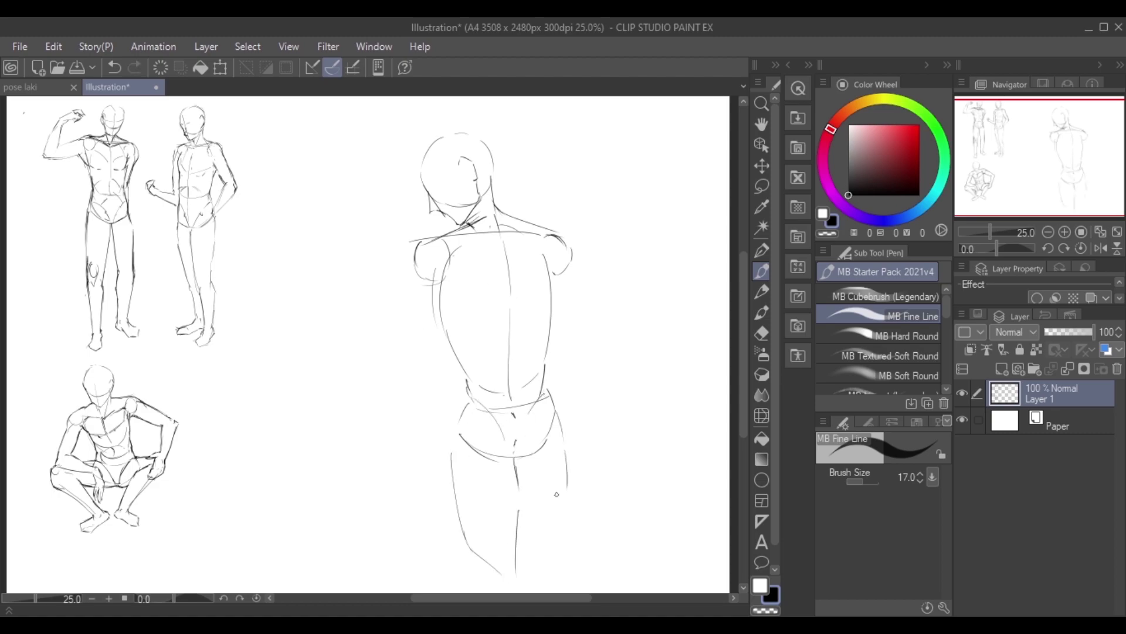
Step: Refine the buttock and thigh lines, close the thighs above the knees and erase stray overlaps
mouse_move(488, 409)
mouse_down()
mouse_move(516, 455)
mouse_move(521, 540)
mouse_up()
drag(561, 478, 546, 540)
drag(462, 533, 486, 545)
key(ctrl+z)
drag(518, 540, 562, 531)
key(e)
drag(514, 565, 516, 545)
drag(560, 481, 548, 531)
key(p)
drag(563, 442, 555, 531)
Step: Add shoulder blade and armpit lines to the fourth figure's upper back
drag(415, 271, 452, 312)
drag(573, 259, 540, 301)
drag(487, 275, 490, 298)
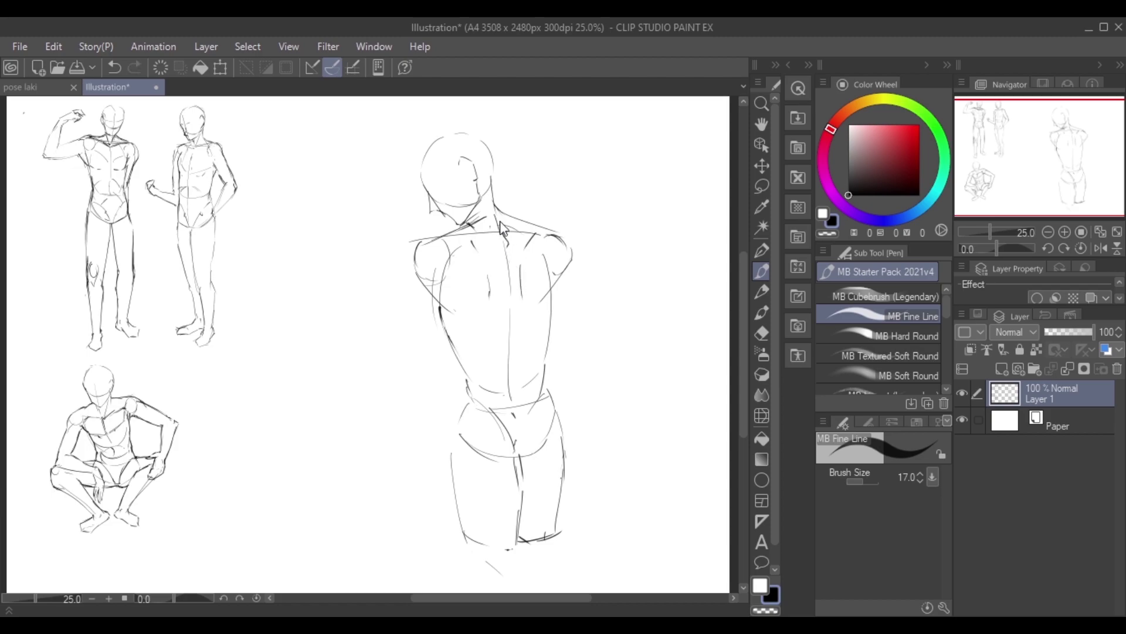
drag(467, 359, 458, 402)
key(ctrl+z)
Step: Sketch the arm on the viewer's right hanging beside the torso, with outer shoulder contours on both sides
drag(562, 277, 548, 388)
drag(557, 298, 546, 392)
drag(408, 247, 400, 280)
mouse_move(562, 234)
mouse_down()
mouse_move(574, 281)
mouse_move(560, 404)
mouse_up()
drag(553, 227, 567, 235)
Step: Sketch the upper arm and forearm on the viewer's left hanging straight down from the shoulder
mouse_move(400, 290)
mouse_down()
mouse_move(406, 352)
mouse_move(437, 368)
mouse_up()
mouse_move(400, 295)
mouse_down()
mouse_move(403, 390)
mouse_move(428, 383)
mouse_up()
mouse_move(401, 343)
mouse_down()
mouse_move(402, 405)
mouse_move(423, 441)
mouse_up()
drag(406, 363, 401, 446)
drag(401, 330, 406, 441)
drag(400, 283, 404, 397)
drag(411, 371, 417, 379)
Step: Draw a closed fist at the end of the arm on the viewer's left
mouse_move(407, 455)
mouse_down()
mouse_move(418, 471)
mouse_move(402, 476)
mouse_move(431, 464)
mouse_up()
key(ctrl+z)
drag(424, 443, 427, 471)
drag(406, 475, 425, 474)
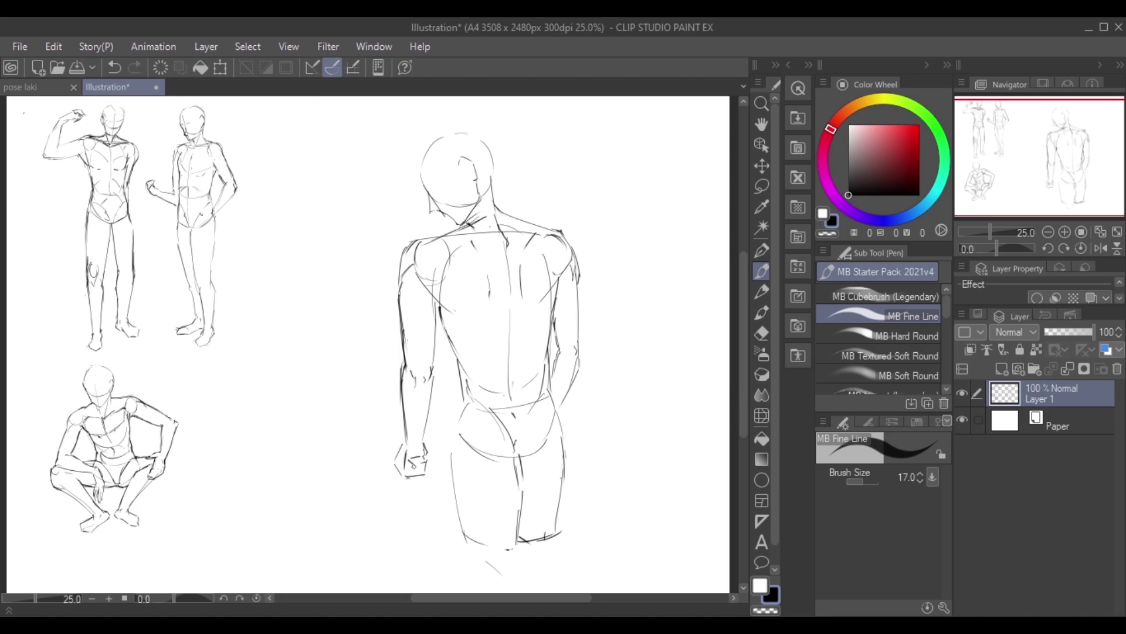
Step: Darken the fourth figure's torso side, hip, thigh and neck-to-shoulder contours
drag(456, 314, 443, 365)
drag(462, 404, 467, 531)
drag(484, 217, 415, 244)
drag(549, 393, 566, 464)
drag(437, 303, 434, 364)
drag(427, 412, 430, 429)
key(ctrl+z)
key(ctrl+z)
Step: Strengthen the outer contour of the arm on the viewer's right and the lines across the shoulders
drag(576, 375, 555, 406)
drag(581, 281, 577, 355)
drag(495, 206, 534, 226)
drag(427, 240, 551, 224)
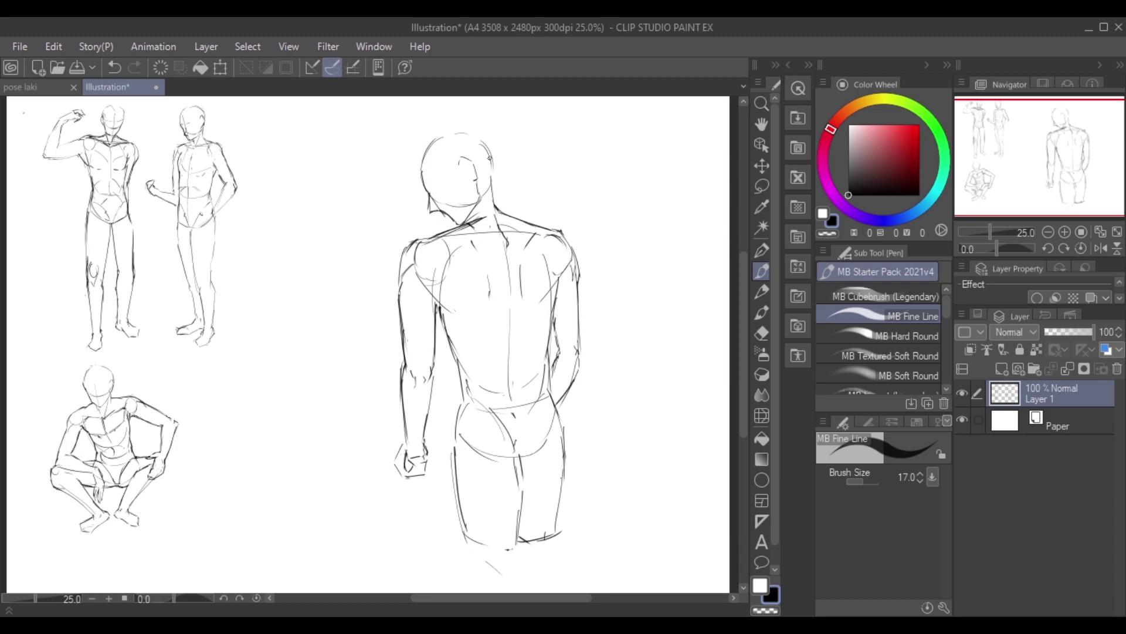
Step: Erase part of the forearm on the viewer's right and redraw its contour at the elbow
click(762, 333)
drag(577, 352, 556, 405)
click(761, 271)
drag(580, 295, 584, 356)
drag(565, 341, 565, 408)
key(ctrl+z)
Step: Lasso the back-view figure, scale it down and place it beside the crouching figure
click(762, 186)
mouse_move(432, 135)
mouse_down()
mouse_move(614, 486)
mouse_move(578, 113)
mouse_up()
click(547, 580)
drag(589, 481, 317, 548)
key(Return)
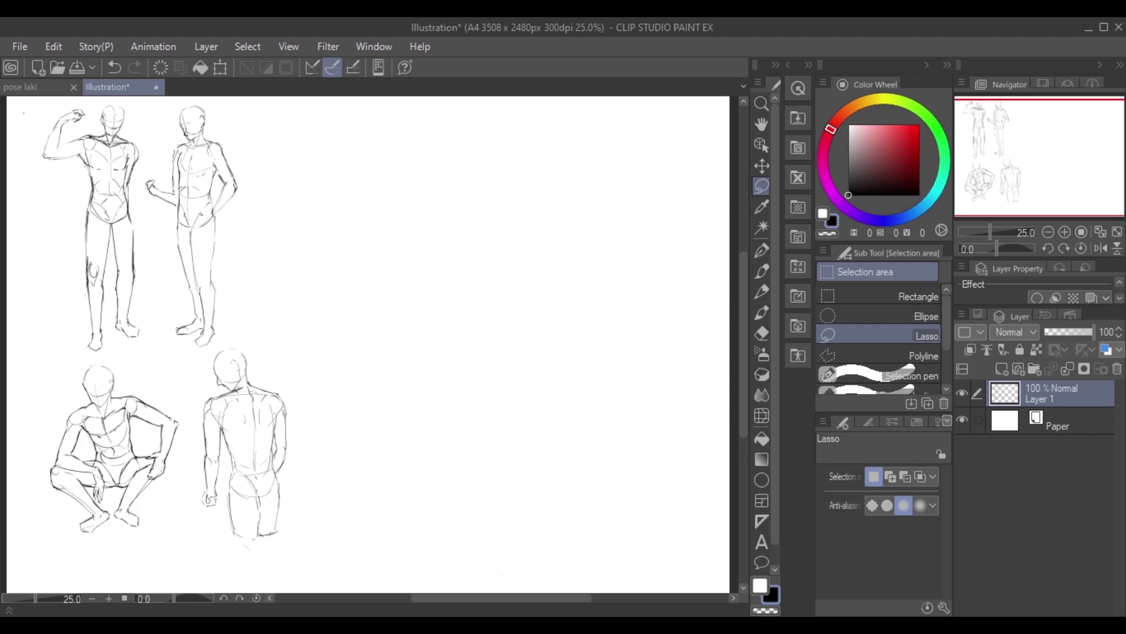
Step: Sketch a fifth figure's head in the empty canvas area as a rounded skull with side plane and jaw
click(761, 270)
drag(496, 146, 474, 205)
drag(472, 168, 479, 200)
drag(511, 143, 531, 196)
drag(522, 212, 489, 210)
drag(518, 151, 533, 187)
drag(532, 189, 521, 208)
drag(487, 170, 493, 227)
mouse_move(478, 183)
mouse_down()
mouse_move(510, 183)
mouse_move(505, 227)
mouse_up()
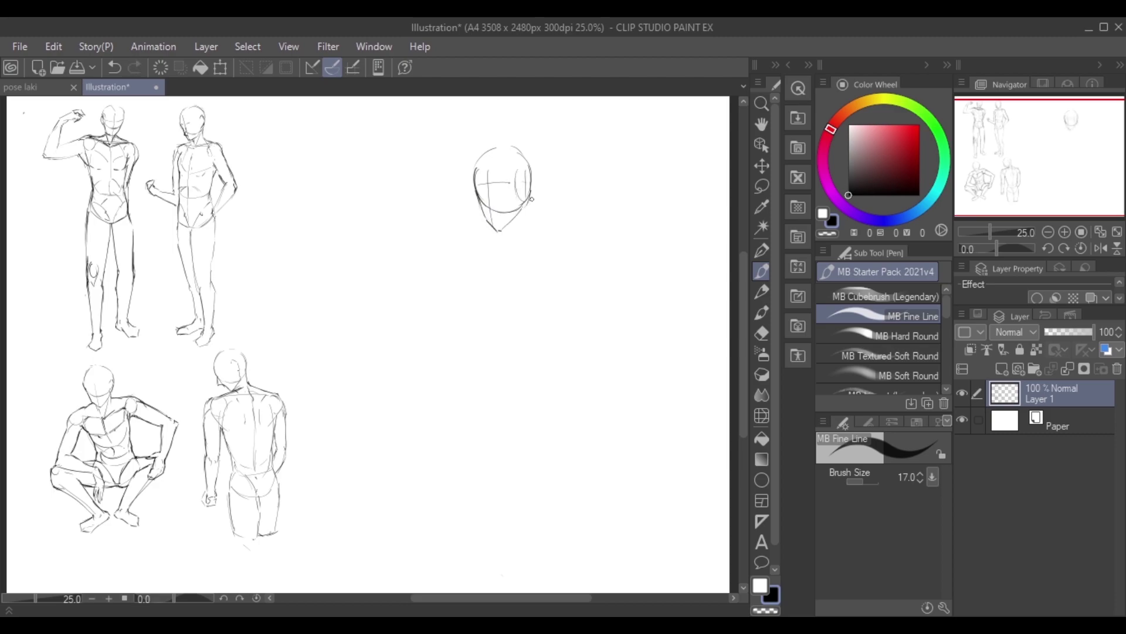
Step: Undo the last face strokes and rework the jaw line of the fifth figure's head
key(ctrl+z)
key(ctrl+z)
key(ctrl+z)
key(ctrl+z)
drag(479, 195, 498, 231)
key(ctrl+z)
Step: Rework the fifth figure's face guides with a brow line, eye marks, ear and neck lines
mouse_move(525, 207)
mouse_down()
mouse_move(501, 230)
mouse_move(525, 208)
mouse_move(509, 184)
mouse_move(489, 193)
mouse_move(508, 186)
mouse_up()
key(ctrl+z)
key(ctrl+z)
drag(476, 190, 532, 198)
drag(528, 176, 530, 194)
key(ctrl+z)
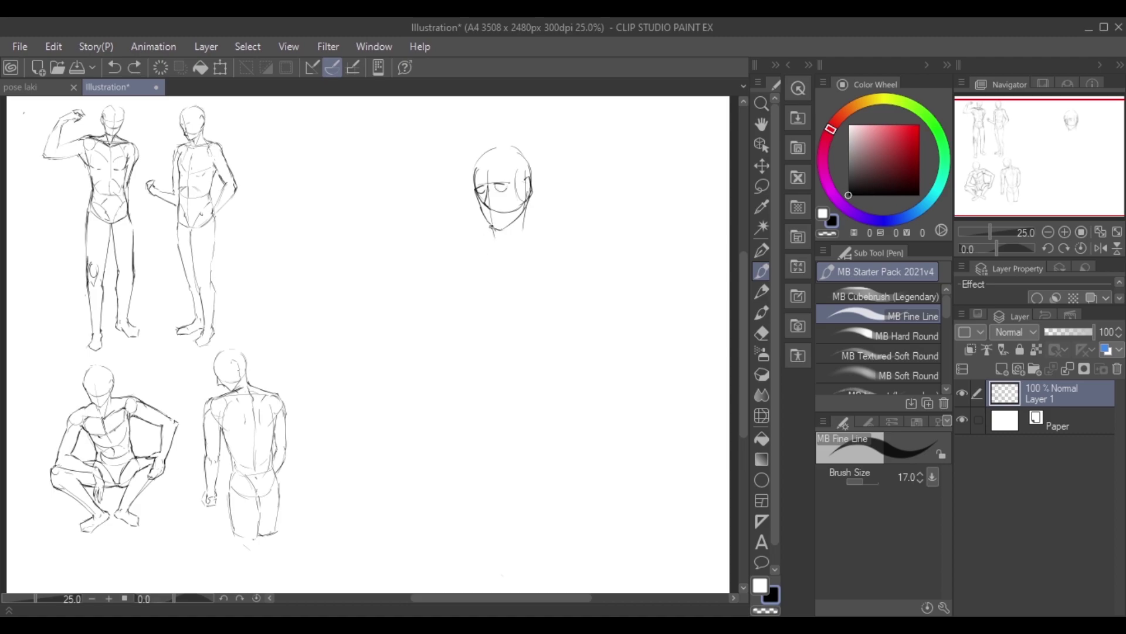
Step: Draw an egg-shaped torso below the fifth figure's neck
mouse_move(472, 255)
mouse_down()
mouse_move(473, 323)
mouse_move(498, 355)
mouse_up()
key(ctrl+z)
key(ctrl+z)
drag(552, 288, 542, 354)
drag(506, 362, 528, 372)
drag(527, 238, 547, 350)
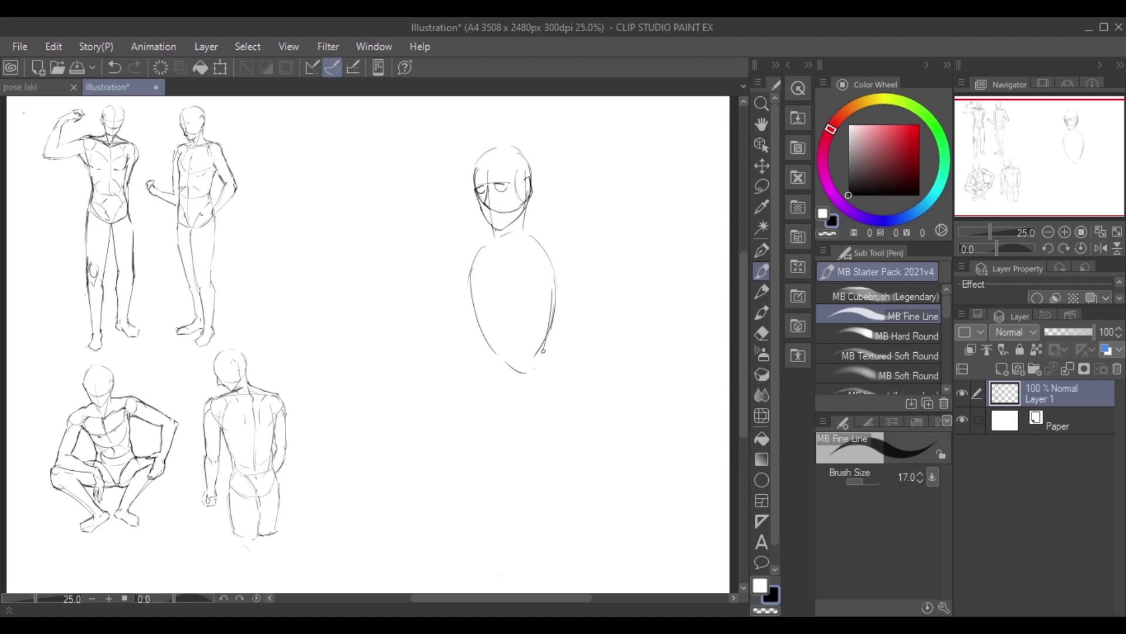
Step: Block in the fifth figure's waist and rounded pelvis under the torso
key(ctrl+z)
drag(482, 334, 486, 363)
mouse_move(550, 337)
mouse_down()
mouse_move(549, 361)
mouse_move(502, 412)
mouse_move(559, 365)
mouse_up()
key(ctrl+z)
Step: Add a belly arc, torso centre line and shoulder line with round joints to the fifth figure
mouse_move(500, 345)
mouse_down()
mouse_move(540, 338)
mouse_move(520, 246)
mouse_move(447, 265)
mouse_move(566, 247)
mouse_up()
key(ctrl+z)
drag(478, 245, 469, 273)
mouse_move(551, 246)
mouse_down()
mouse_move(569, 269)
mouse_move(562, 281)
mouse_up()
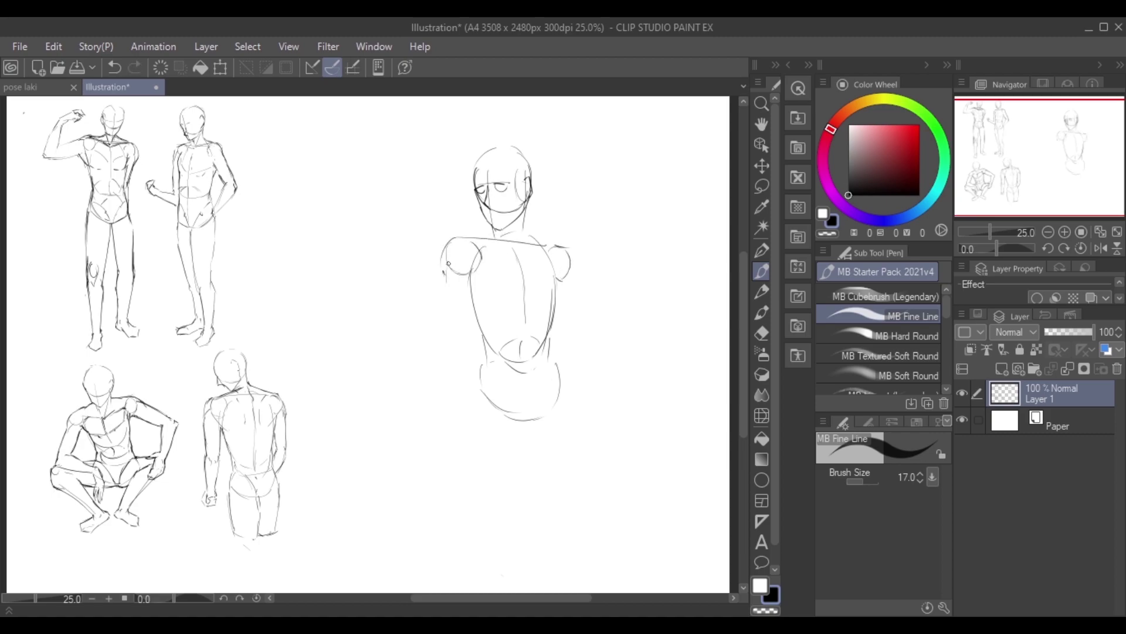
Step: Sketch the outer contour of the fifth figure's arm on the viewer's left, from shoulder to wrist
drag(455, 334, 460, 364)
key(ctrl+z)
drag(444, 293, 469, 429)
key(ctrl+z)
Step: Add the inner arm contour and V-shaped groin lines across the fifth figure's pelvis
drag(477, 340, 485, 420)
key(ctrl+z)
drag(494, 361, 531, 415)
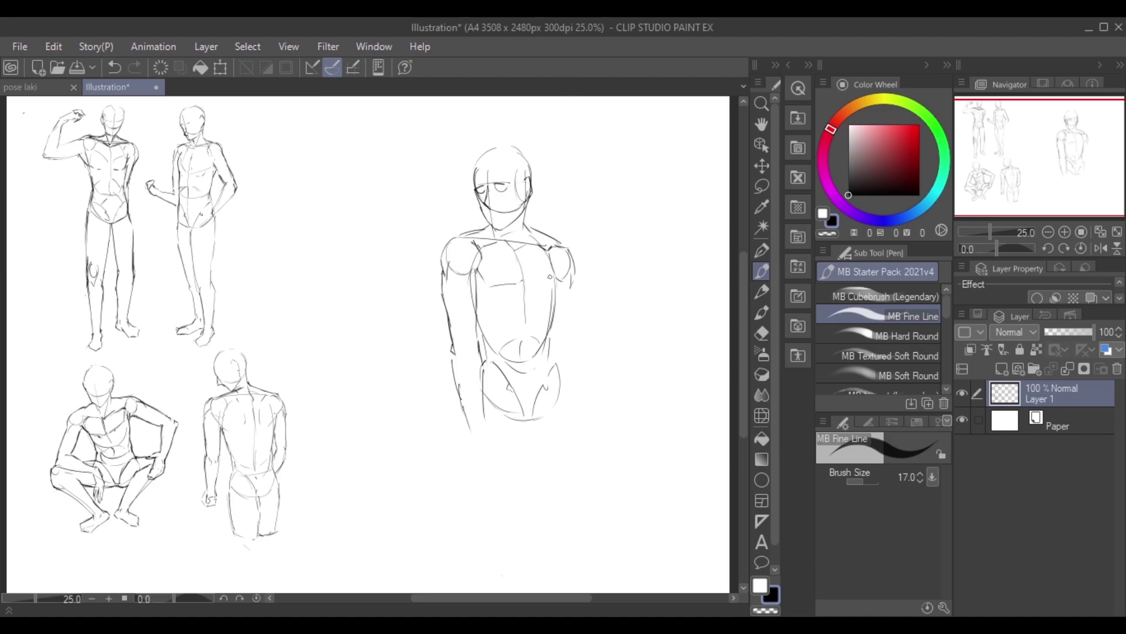
Step: Sketch the fifth figure's chest contours and the inner and outer lines of the thigh on the viewer's right
mouse_move(521, 286)
mouse_down()
mouse_move(559, 290)
mouse_move(554, 346)
mouse_move(559, 287)
mouse_move(531, 417)
mouse_up()
key(ctrl+z)
key(ctrl+z)
key(ctrl+z)
mouse_move(551, 376)
mouse_down()
mouse_move(530, 421)
mouse_move(535, 472)
mouse_up()
key(ctrl+z)
Step: Sketch the hand hanging from the fifth figure's arm on the viewer's left, and switch to the Lasso selection
mouse_move(482, 435)
mouse_down()
mouse_move(495, 481)
mouse_move(468, 479)
mouse_up()
drag(477, 451, 490, 493)
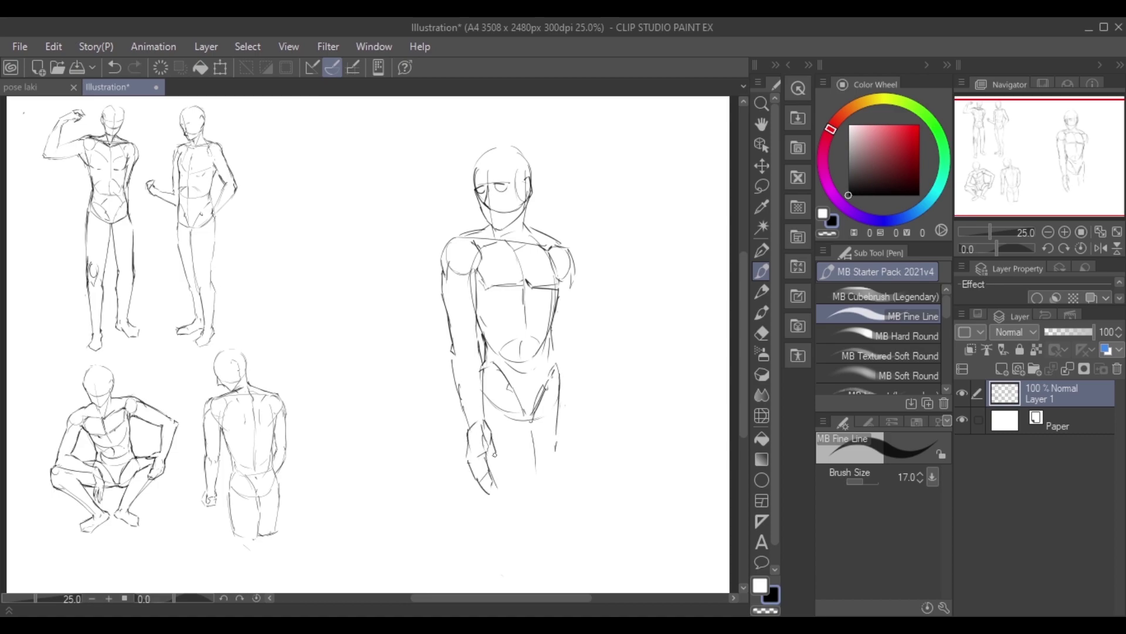
click(762, 186)
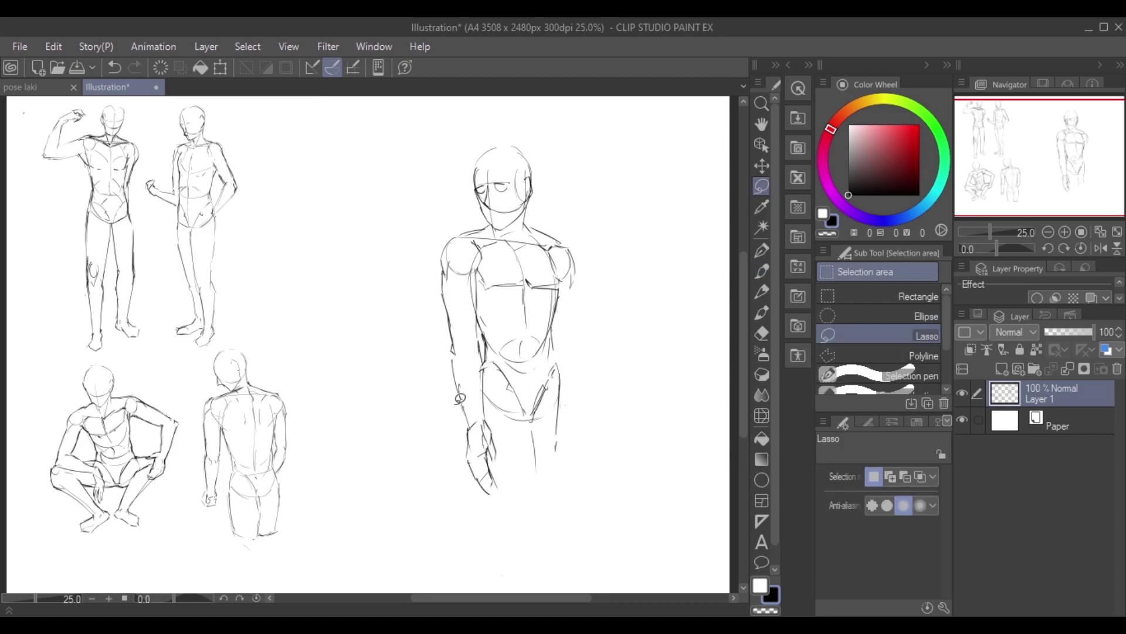
Step: Sketch the fifth figure's upper arm on the viewer's right down to the elbow, and begin the bent forearm's contour
key(p)
mouse_move(571, 282)
mouse_down()
mouse_move(578, 331)
mouse_move(576, 298)
mouse_up()
key(ctrl+z)
key(ctrl+z)
mouse_move(585, 352)
mouse_down()
mouse_move(572, 385)
mouse_move(605, 371)
mouse_up()
mouse_move(564, 378)
mouse_down()
mouse_move(587, 399)
mouse_move(557, 451)
mouse_up()
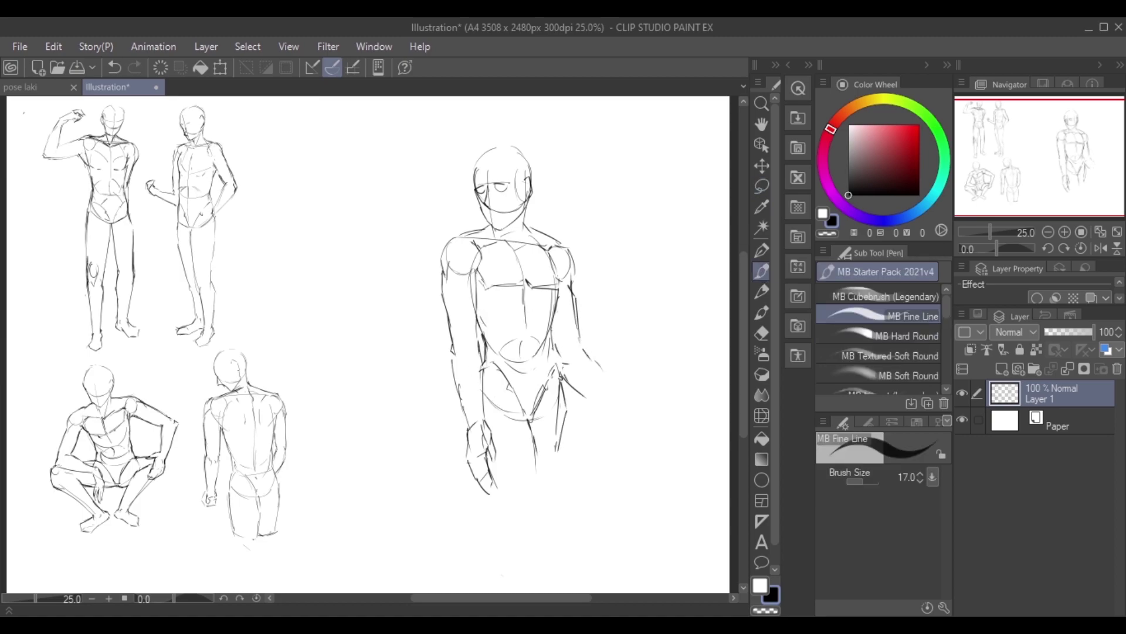
Step: Extend the fifth figure's forearm outward on the viewer's right and finish it with a small clenched fist
drag(613, 391, 620, 399)
mouse_move(577, 390)
mouse_down()
mouse_move(637, 428)
mouse_move(637, 394)
mouse_up()
key(ctrl+z)
drag(638, 395, 644, 425)
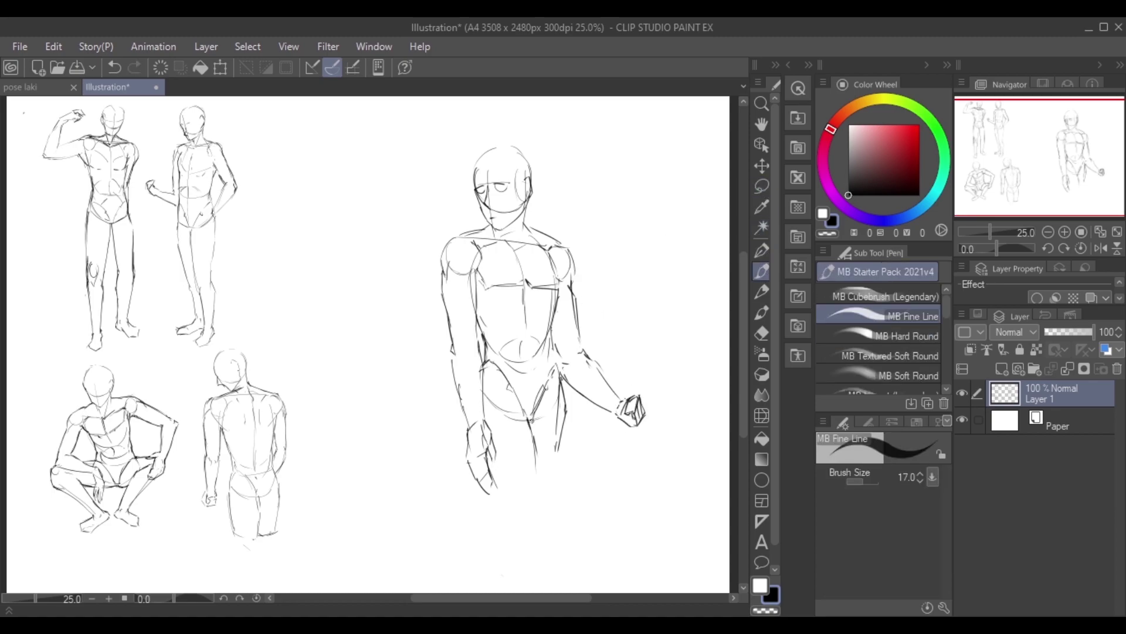
Step: Reinforce the fifth figure's hip and thigh lines, and add contours along the shoulder and collarbones
drag(566, 369, 556, 416)
drag(535, 424, 527, 469)
drag(469, 356, 448, 425)
drag(467, 230, 439, 267)
drag(467, 228, 510, 245)
drag(556, 241, 525, 246)
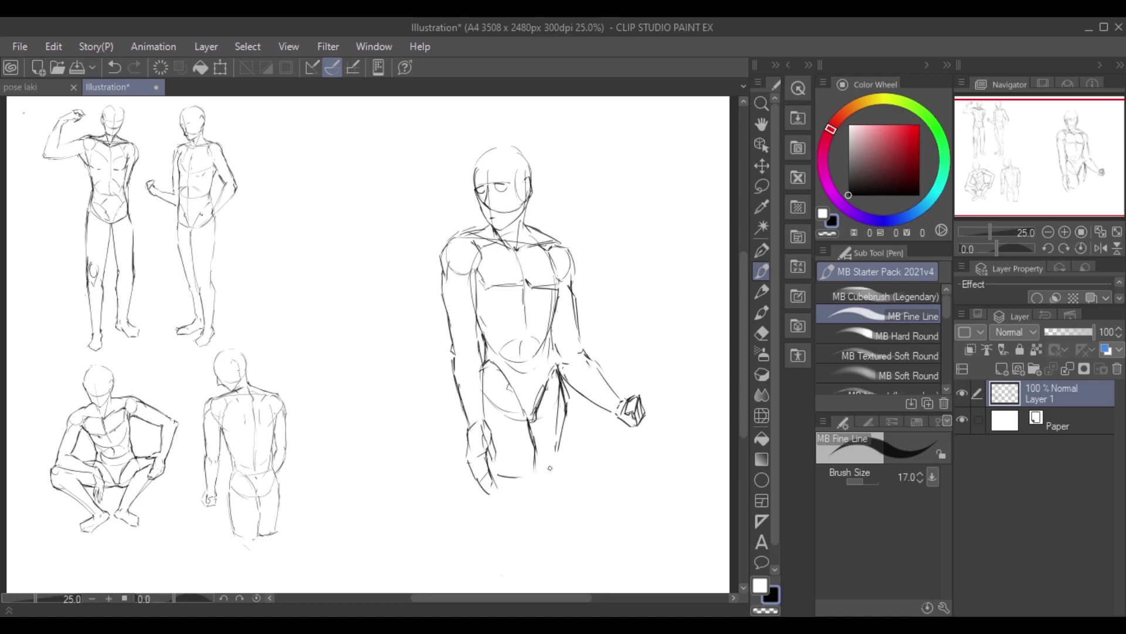
Step: Lasso the fifth figure, scale it down slightly and shift it toward the right side of the canvas
click(762, 186)
drag(465, 138, 510, 136)
key(ctrl+t)
drag(413, 519, 452, 477)
key(Return)
Step: Lasso the back-view figure, enlarge it and place it in the lower middle, beside the fifth figure
mouse_move(229, 338)
mouse_down()
mouse_move(301, 541)
mouse_move(232, 334)
mouse_up()
key(ctrl+t)
drag(326, 315, 502, 276)
drag(434, 410, 477, 489)
key(Return)
Step: Lasso the squatting figure, enlarge it and place it above the back-view figure
drag(56, 375, 48, 384)
key(ctrl+t)
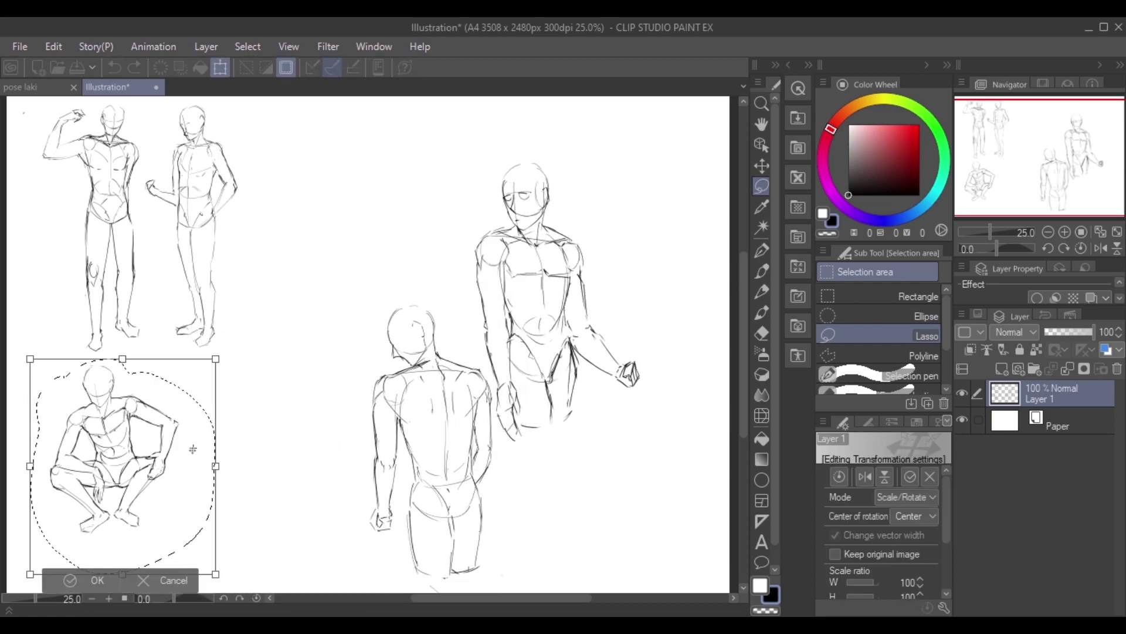
drag(130, 469, 397, 207)
drag(300, 320, 258, 376)
key(Return)
Step: Lasso the standing hand-on-hip figure, scale it to 120 percent and place it beside the squatting figure
mouse_move(176, 108)
mouse_down()
mouse_move(224, 90)
mouse_move(178, 105)
mouse_up()
scroll(179, 106, up, 1)
key(ctrl+t)
drag(194, 261, 300, 263)
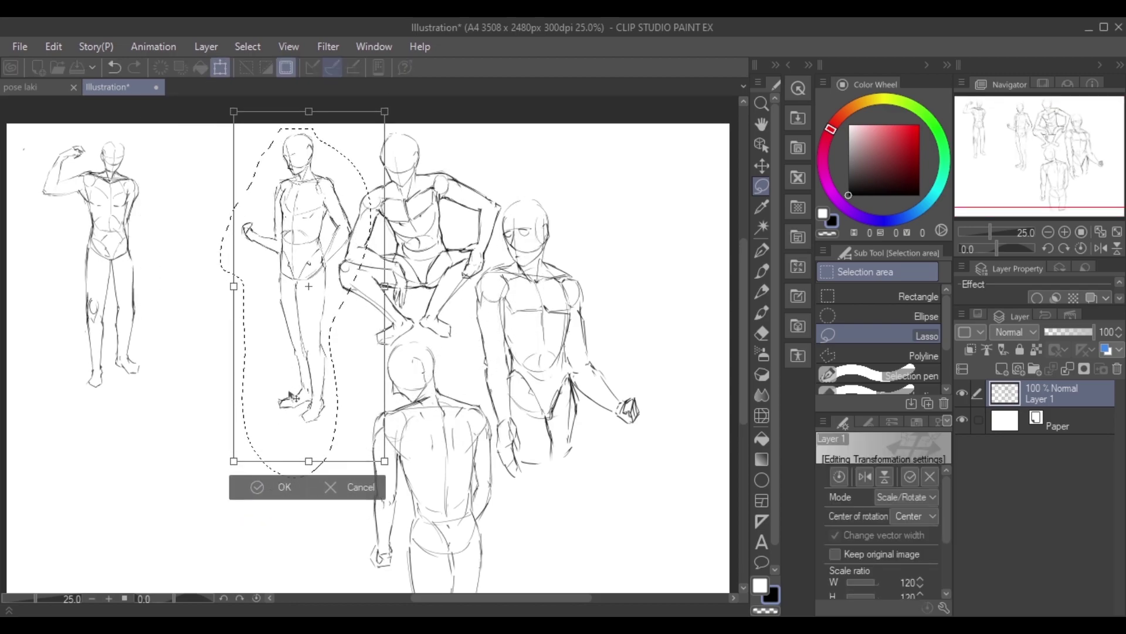
key(Return)
Step: Lasso the arm-flexing figure, scale it to 116 percent and place it below the hand-on-hip figure
mouse_move(32, 149)
mouse_down()
mouse_move(140, 408)
mouse_move(88, 135)
mouse_up()
key(ctrl+t)
drag(209, 419, 239, 463)
drag(179, 371, 290, 528)
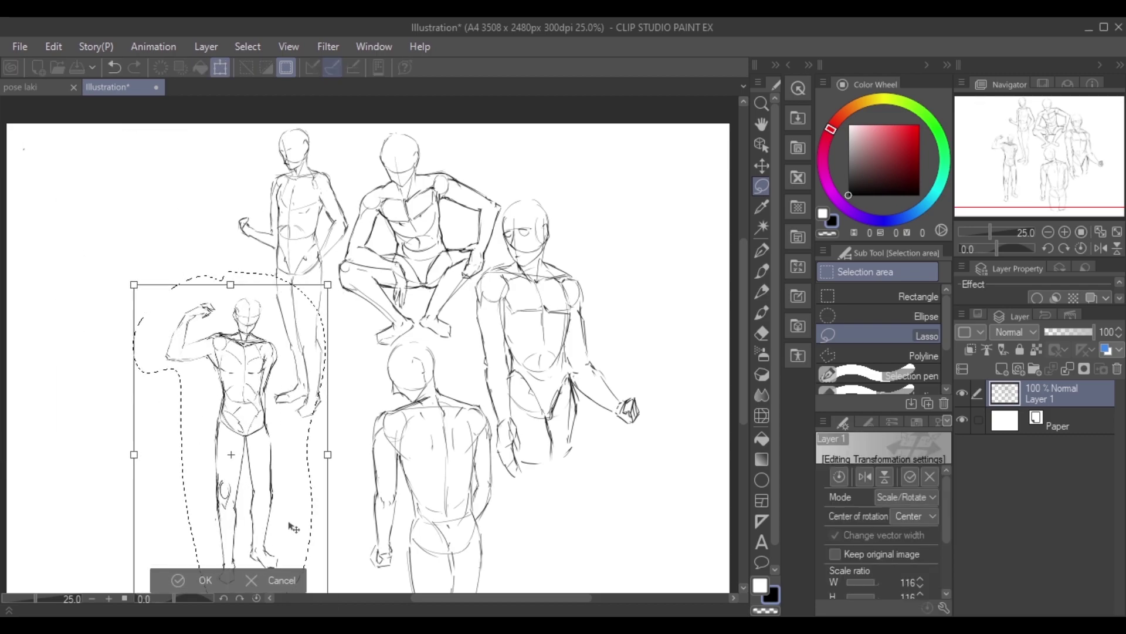
scroll(283, 450, down, 1)
click(209, 579)
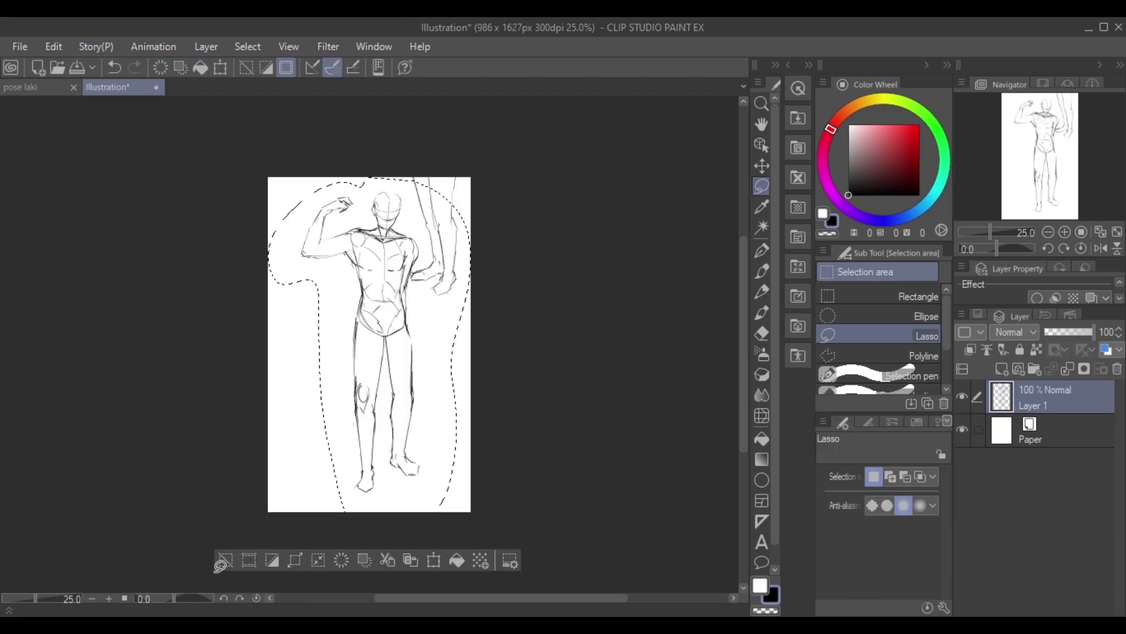